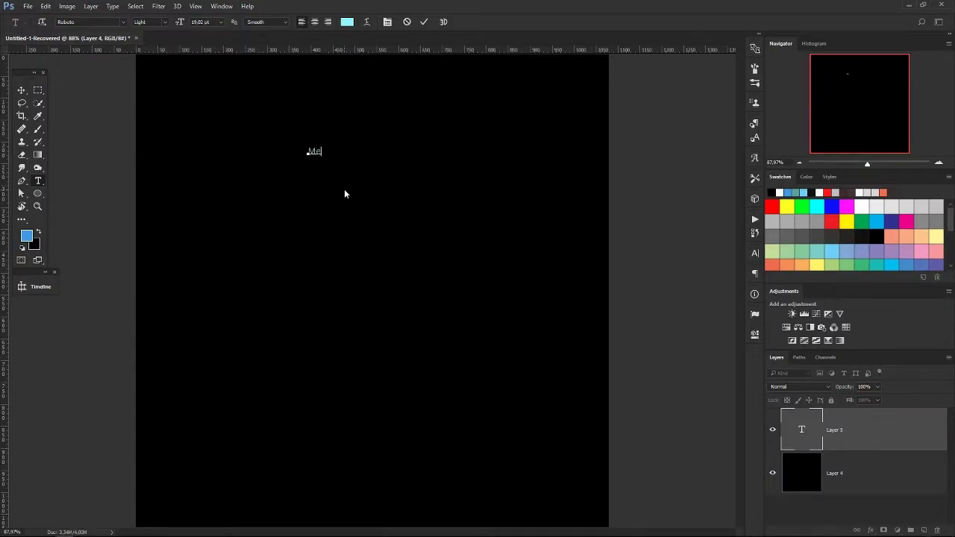
Step: Set the text colour to white and place the 'Happy new year everybody' greeting on the canvas
left_click(347, 22)
left_click(819, 193)
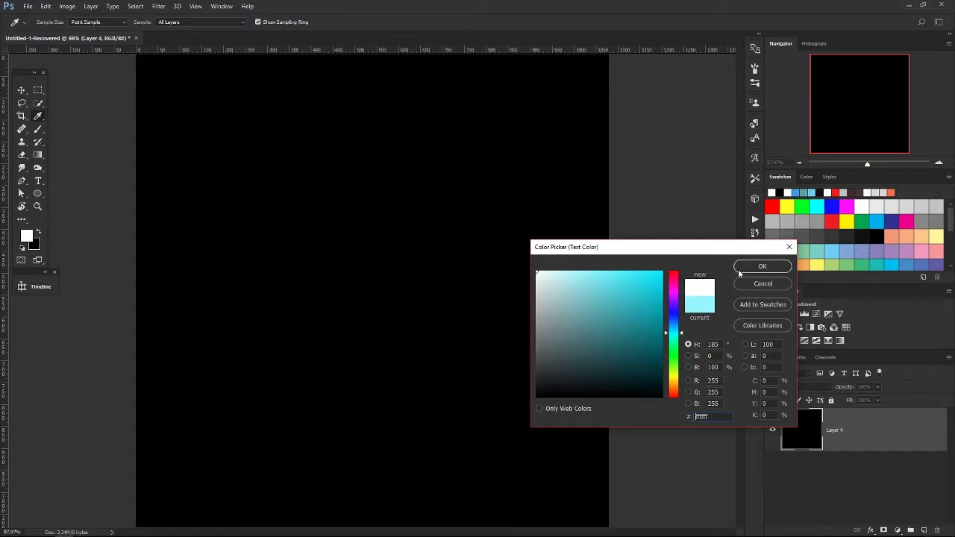
left_click(759, 265)
left_click(293, 157)
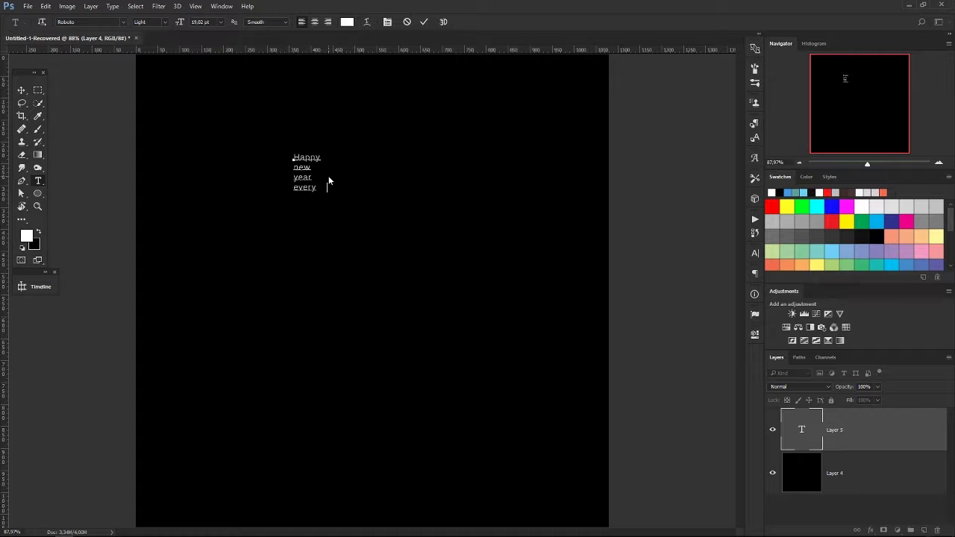
Step: Center-align the greeting and set it in the Back to Black Demo script font
key("ctrl+a")
left_click(314, 22)
left_click(124, 22)
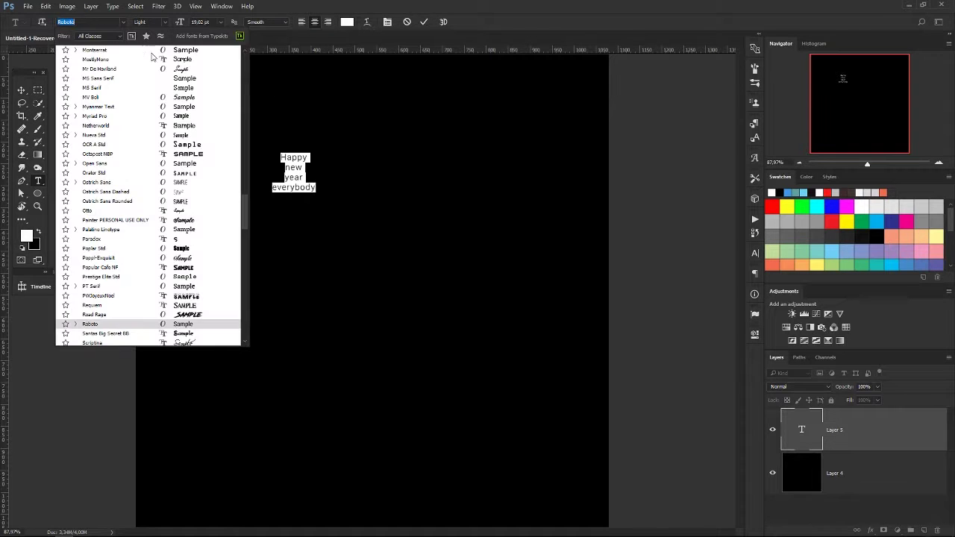
left_click_drag(244, 222, 244, 104)
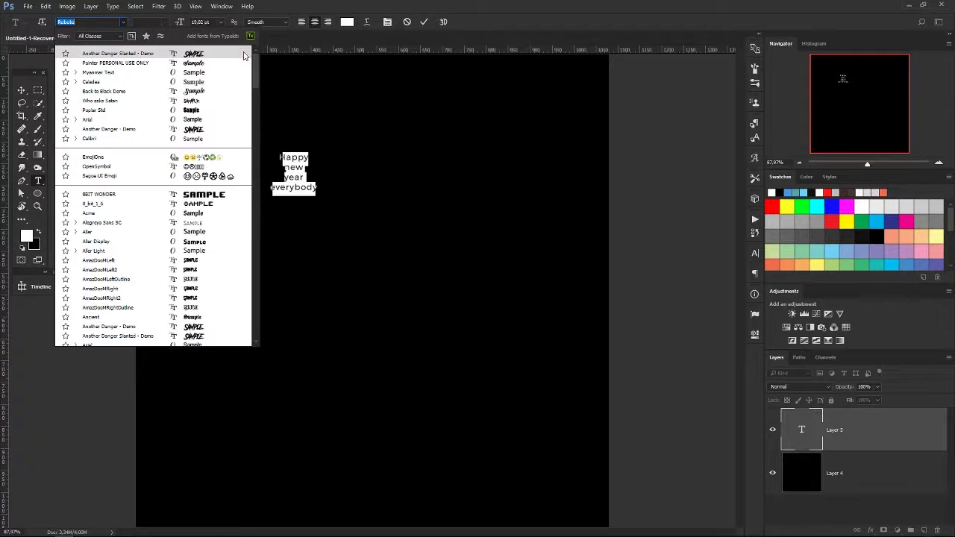
left_click(196, 98)
type("1")
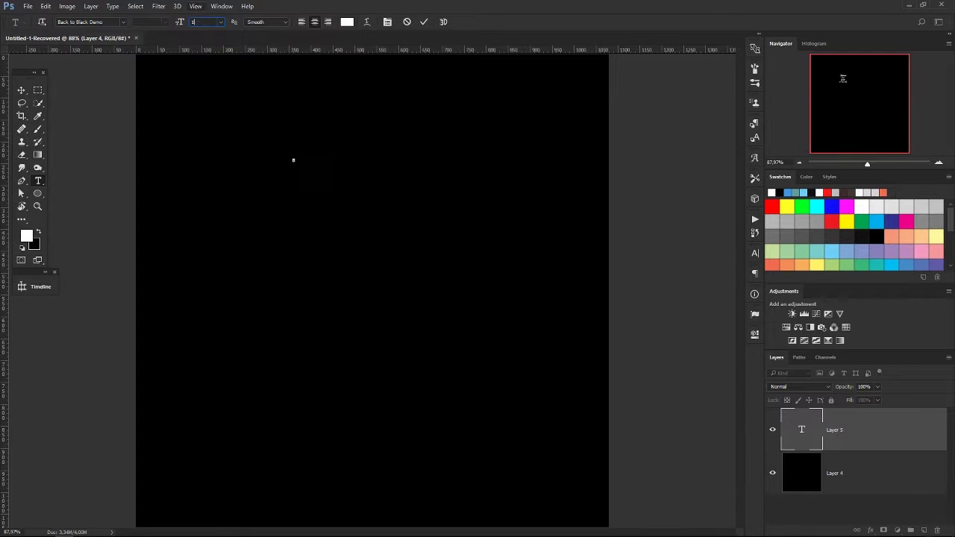
Step: Enlarge the greeting and move it down to the centre of the black canvas
key("ctrl+Return")
key("v")
key("ctrl+minus")
left_click_drag(350, 237, 384, 292)
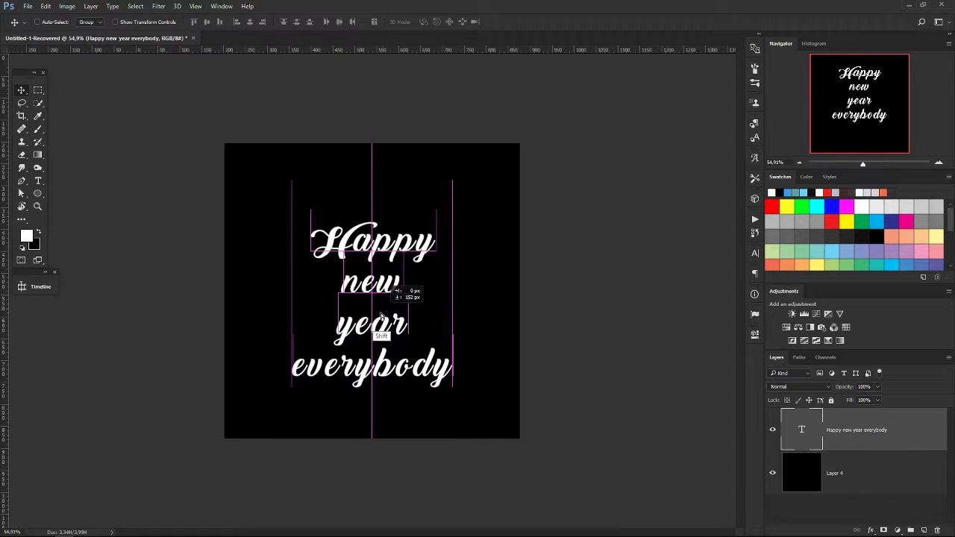
key("u")
left_click(91, 21)
Step: Set the shape fill to none with a white outline, discarding a trial ellipse
left_click(48, 42)
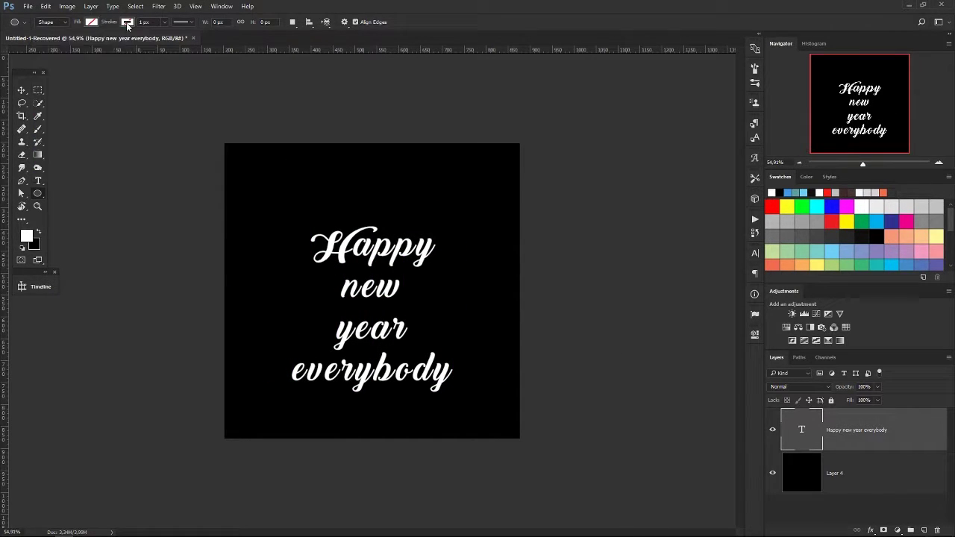
left_click(127, 22)
left_click(85, 71)
left_click_drag(357, 165, 405, 211)
key("ctrl+z")
Step: Draw a five-point custom star shape above the greeting
right_click(37, 194)
left_click(89, 240)
left_click(385, 23)
scroll(445, 80, "down", 10)
left_click(373, 44)
left_click_drag(343, 156, 401, 206)
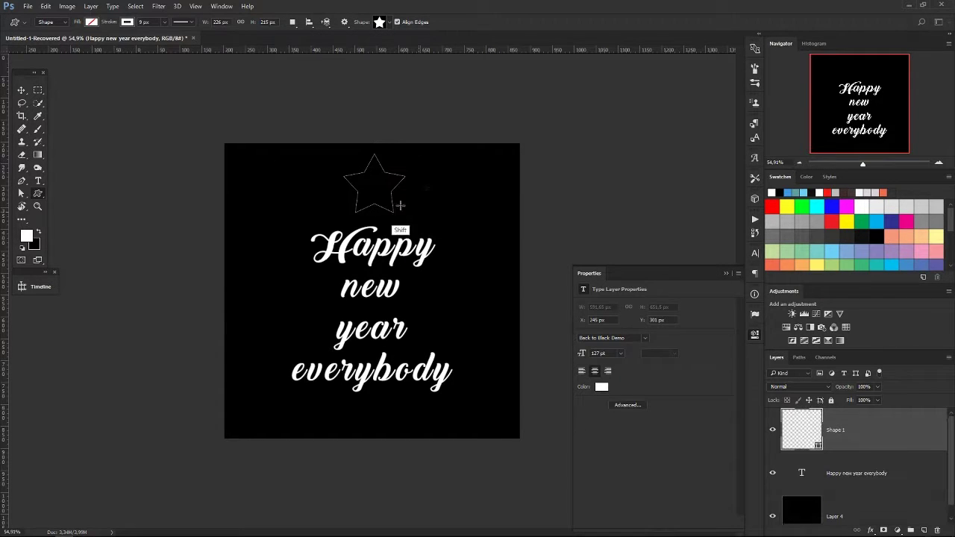
Step: Adjust the alignment of the star's white outline stroke
left_click(180, 22)
left_click(183, 129)
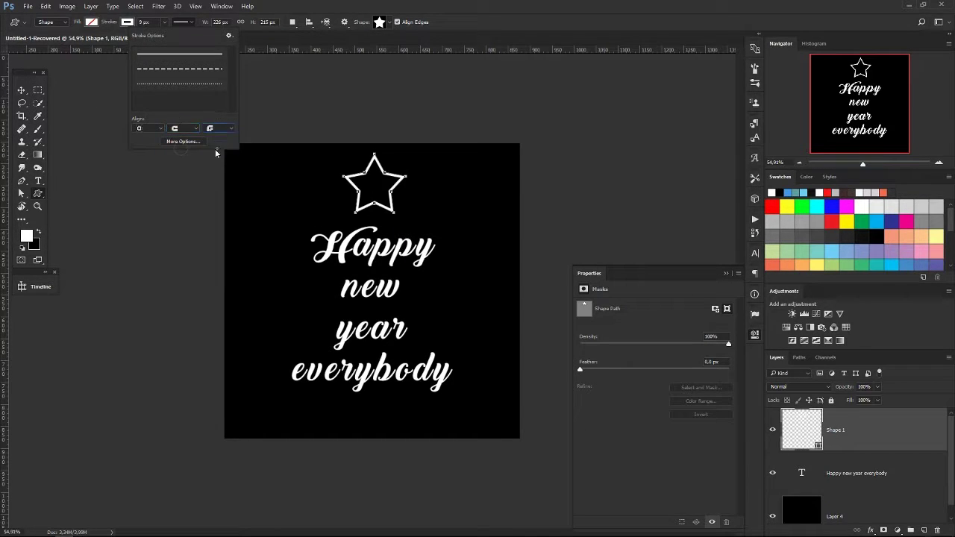
left_click(159, 146)
left_click(148, 129)
left_click(148, 153)
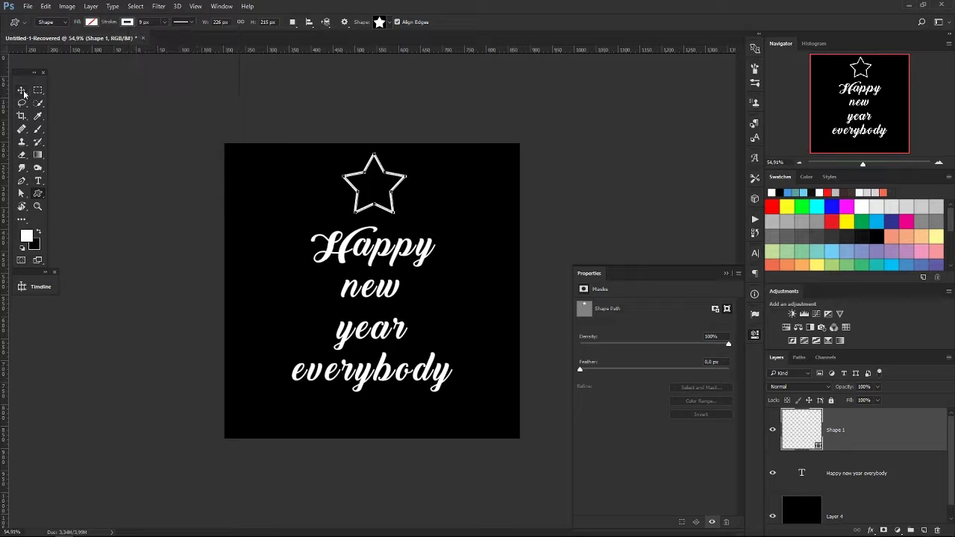
key("v")
scroll(253, 193, "up", 1)
Step: Combine the star and greeting layers into one smart object
left_click(858, 473, "shift")
right_click(895, 466)
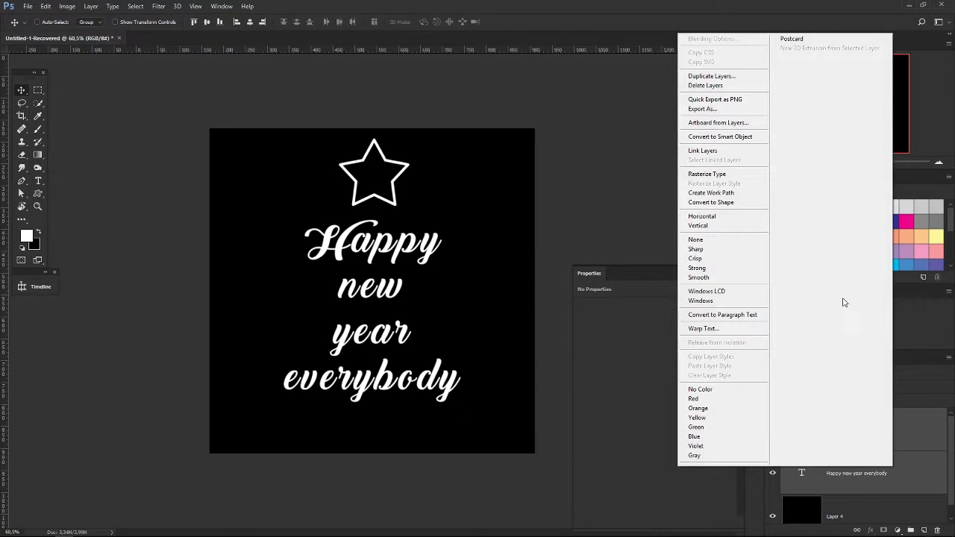
left_click(724, 138)
Step: Add a pale cream Color Overlay effect to the smart object
double_click(829, 423)
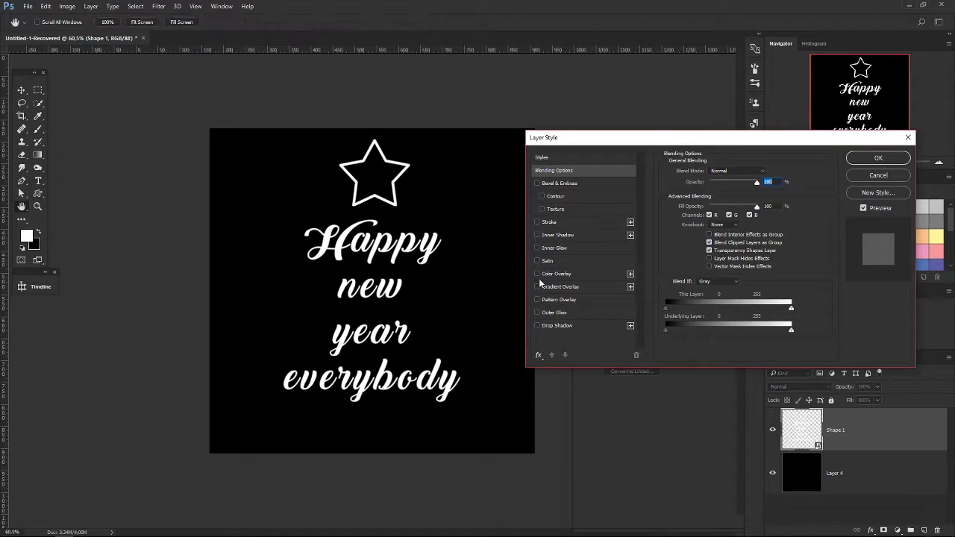
left_click(556, 273)
left_click(767, 176)
left_click_drag(674, 291, 674, 388)
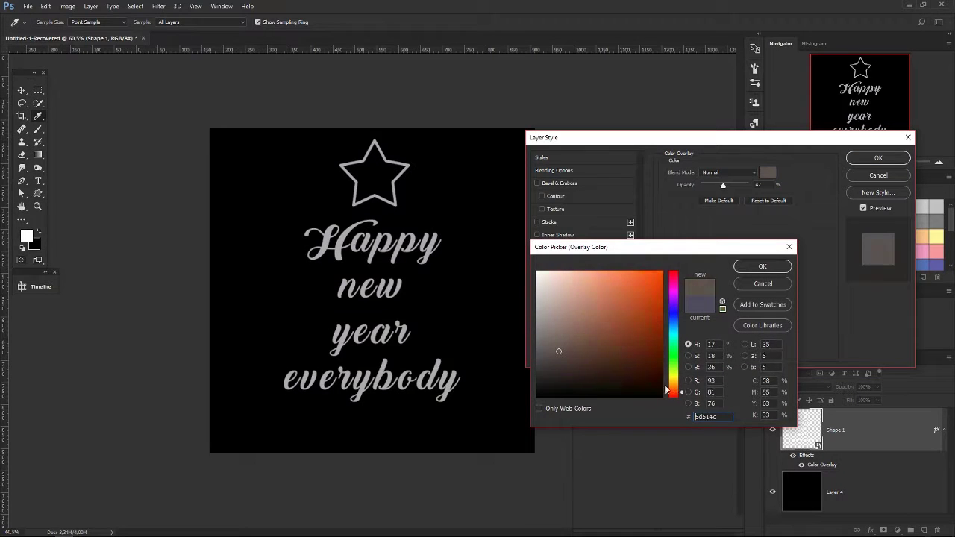
left_click(646, 275)
left_click(763, 267)
left_click(865, 158)
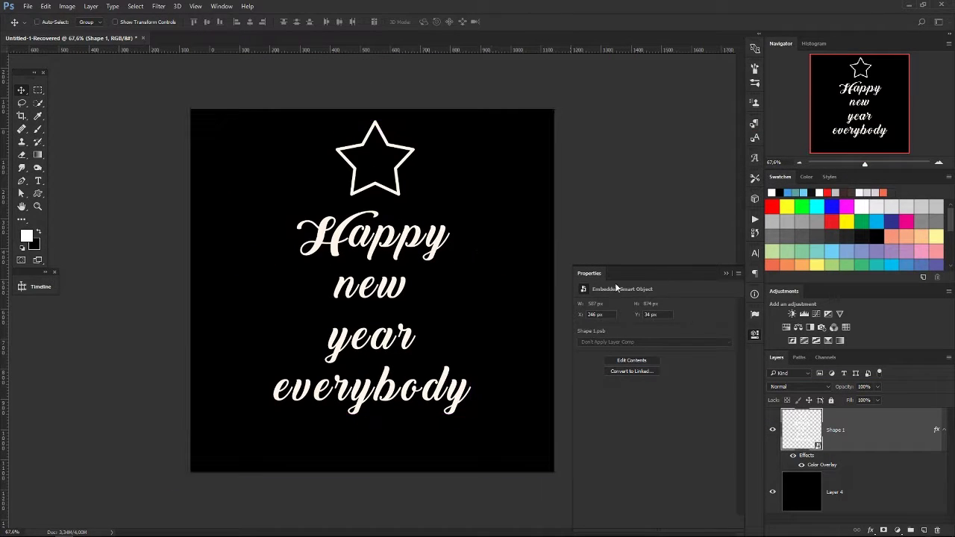
Step: Edit the smart object's contents to slightly scale and tilt the star
double_click(813, 440)
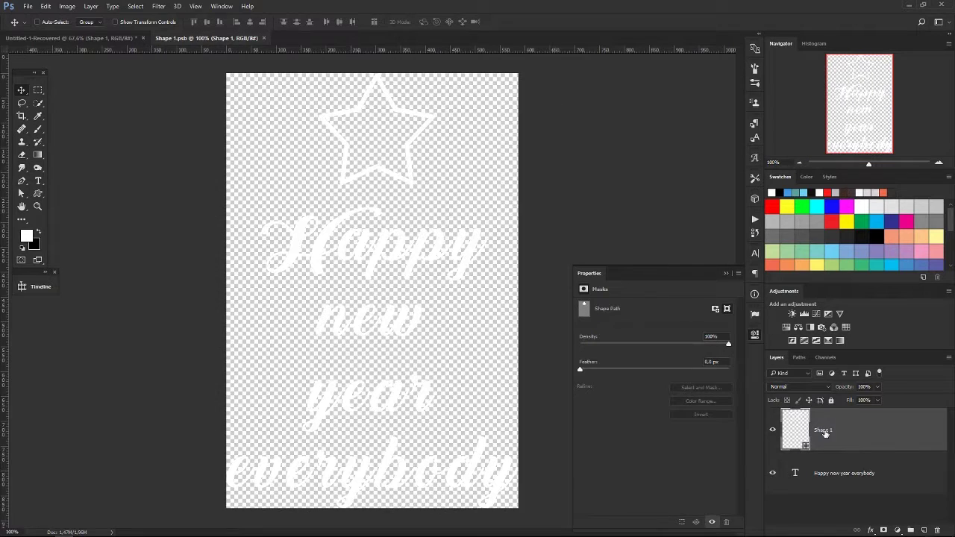
key("ctrl+t")
left_click_drag(437, 70, 428, 79)
key("Return")
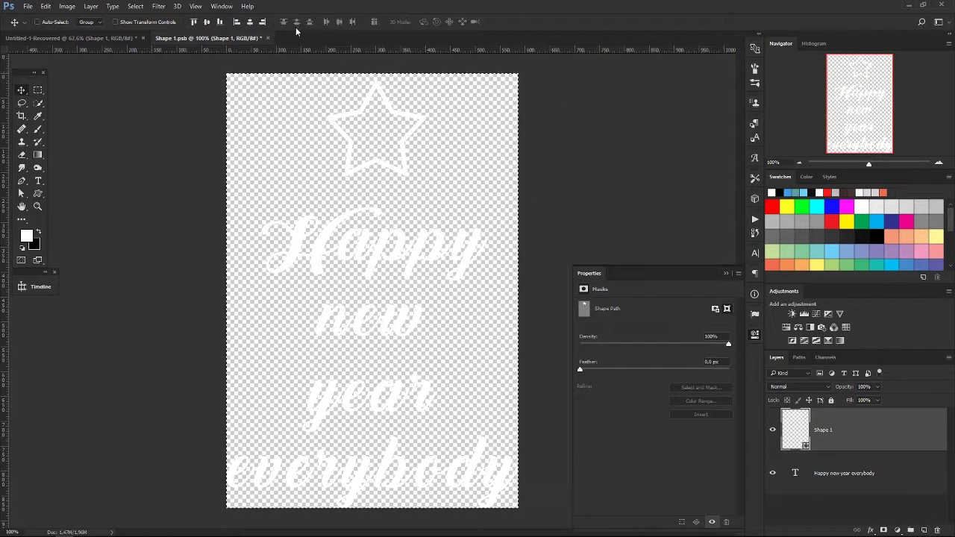
left_click(263, 38)
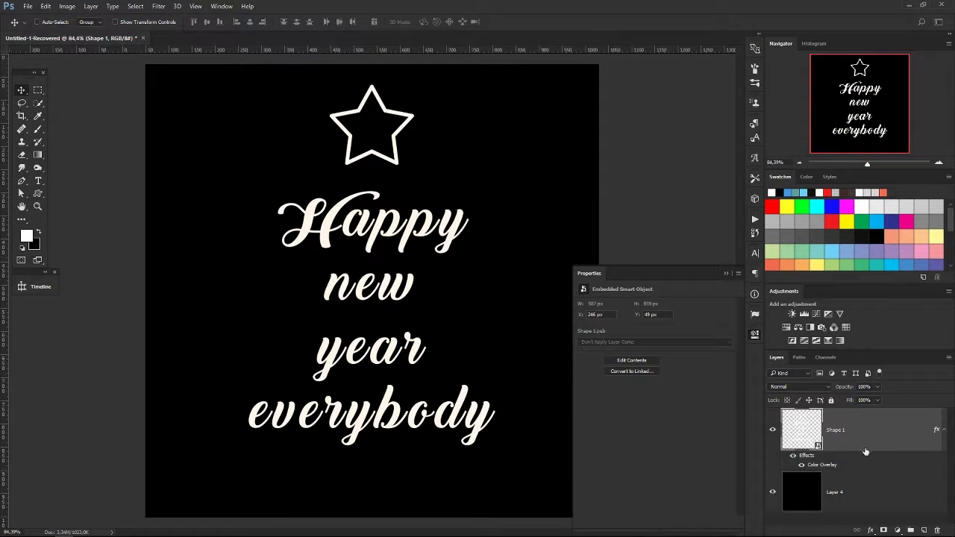
double_click(899, 427)
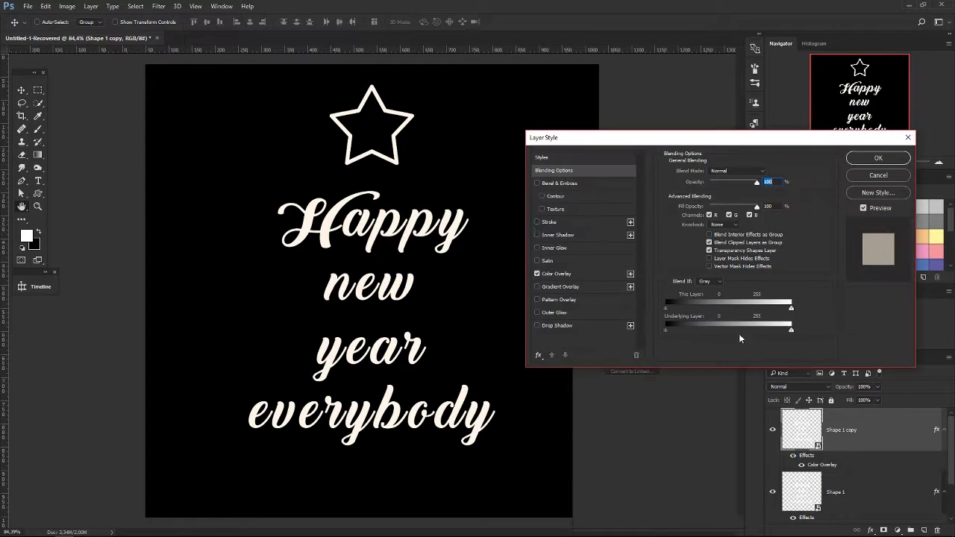
Step: Add a peach Inner Glow to the duplicated layer
left_click(537, 247)
left_click_drag(717, 182, 741, 183)
left_click(688, 205)
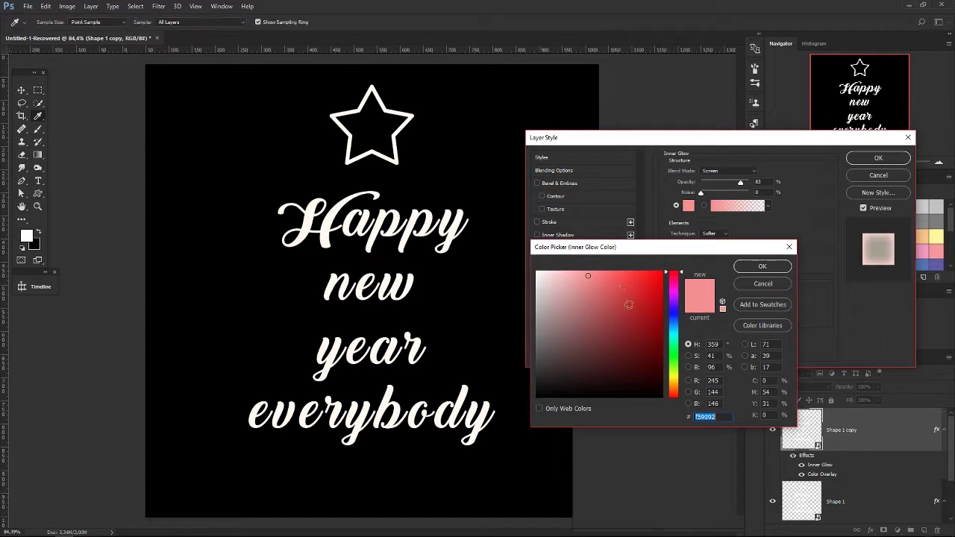
left_click_drag(674, 396, 673, 390)
left_click_drag(603, 277, 588, 276)
left_click(754, 270)
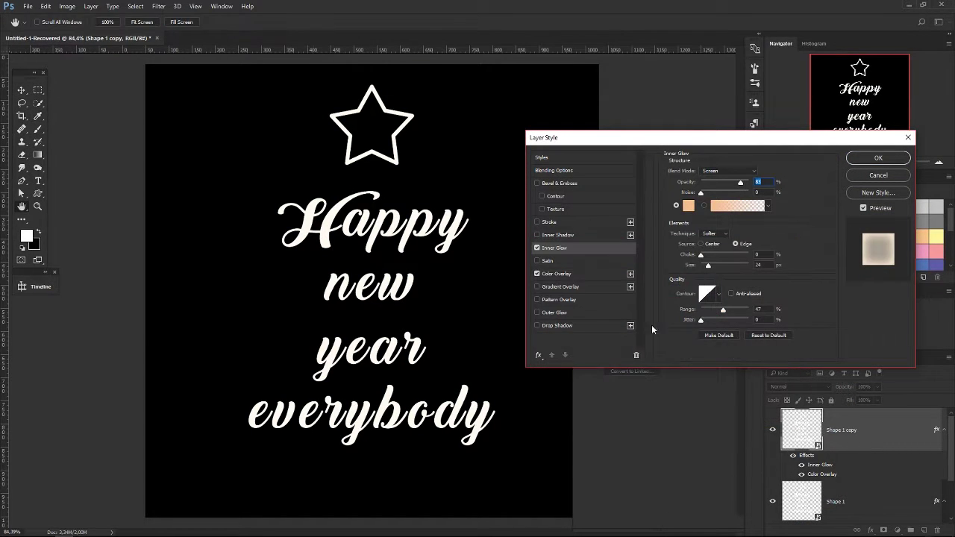
Step: Add a light orange Outer Glow with lower opacity and higher range
left_click(555, 312)
left_click(688, 205)
left_click_drag(673, 308, 673, 385)
left_click(615, 276)
left_click(599, 275)
left_click(763, 266)
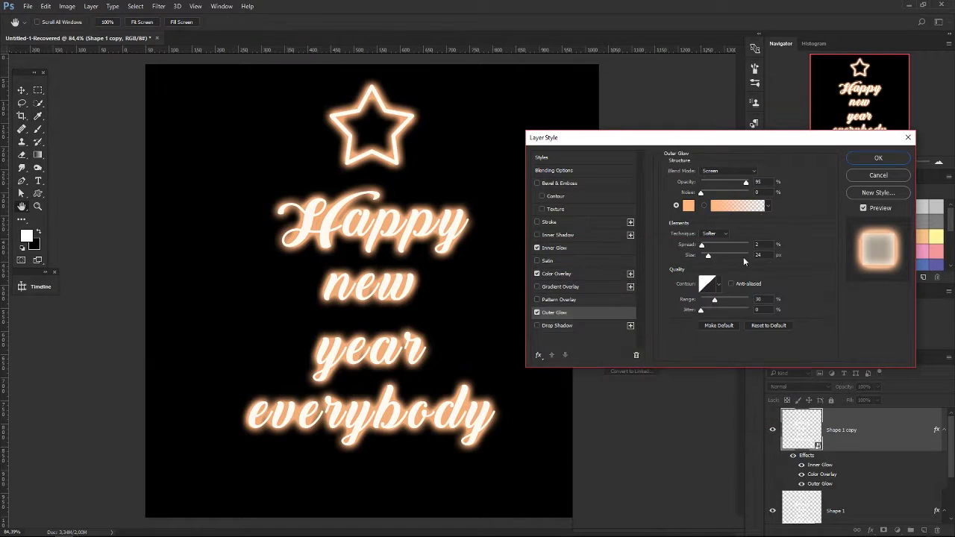
mouse_move(745, 183)
left_mouse_down()
mouse_move(727, 182)
mouse_move(743, 184)
left_mouse_up()
left_click_drag(715, 299, 728, 300)
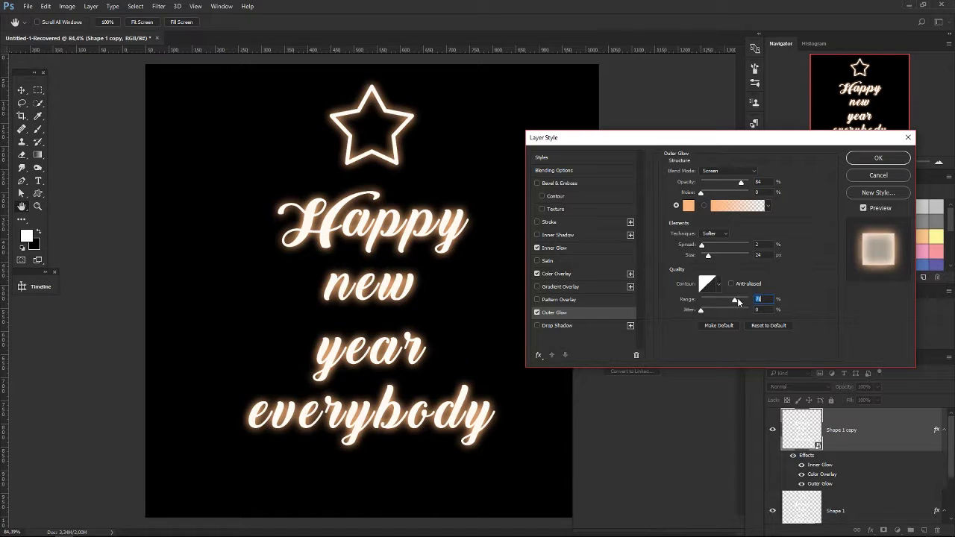
Step: Add a thick cream outside Stroke and apply the layer style
left_click(548, 223)
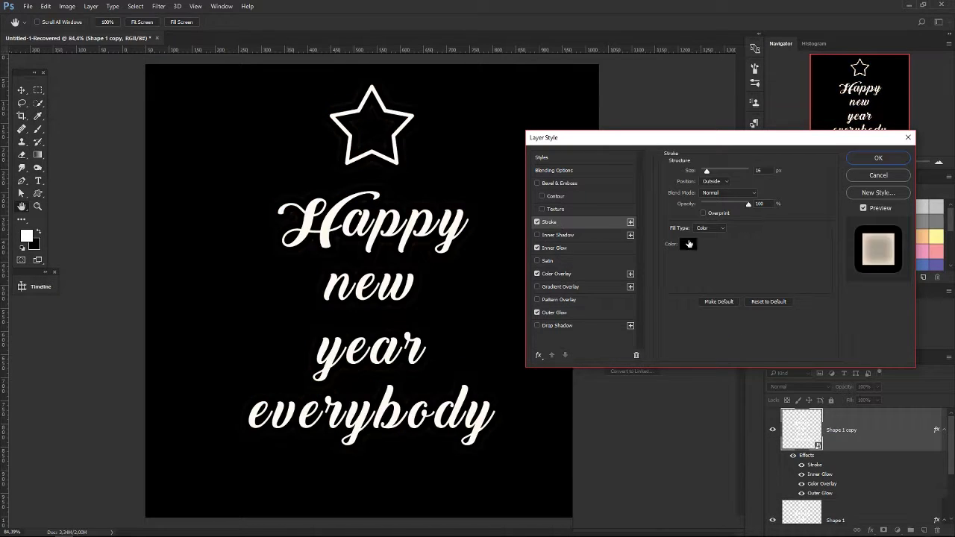
left_click(688, 241)
left_click(674, 393)
left_click(550, 271)
left_click(674, 384)
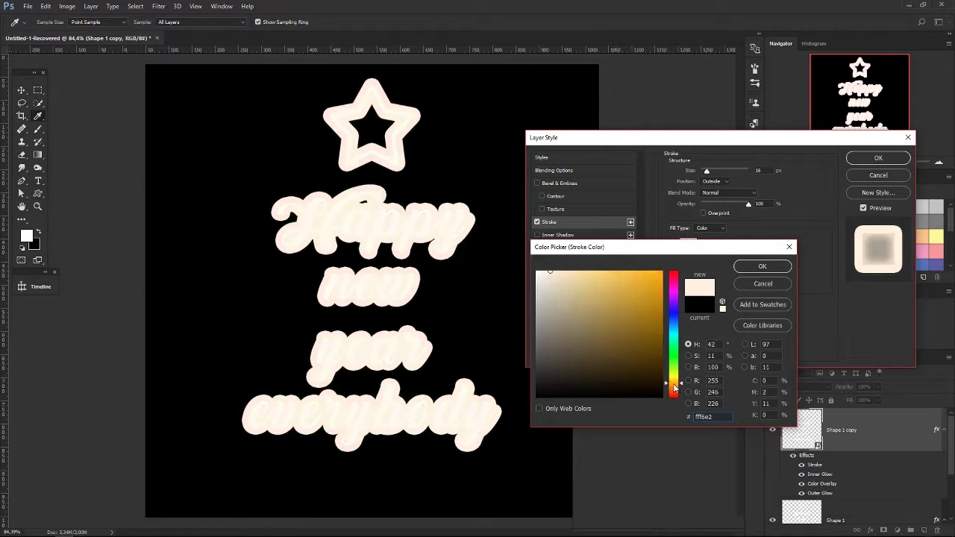
left_click(762, 266)
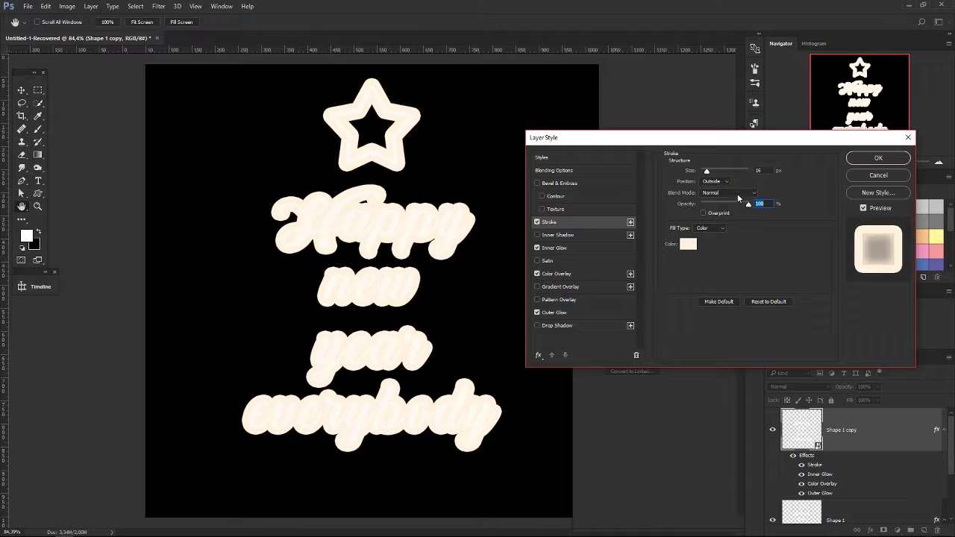
type("0")
key("Return")
Step: Offset the copy slightly left and down and set its Fill to 0%
key("v")
scroll(526, 257, "up", 5)
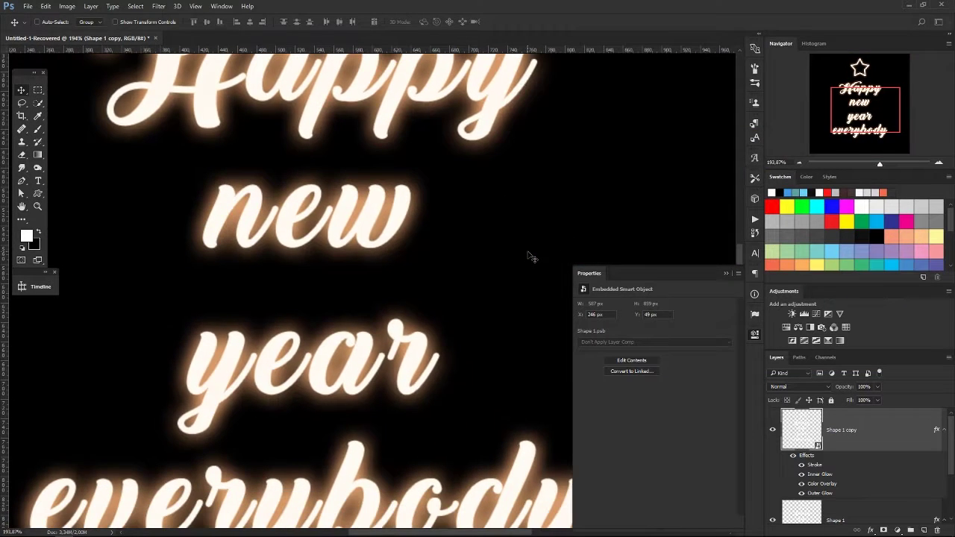
key("Left")
key("Left")
key("Left")
key("Down")
key("Down")
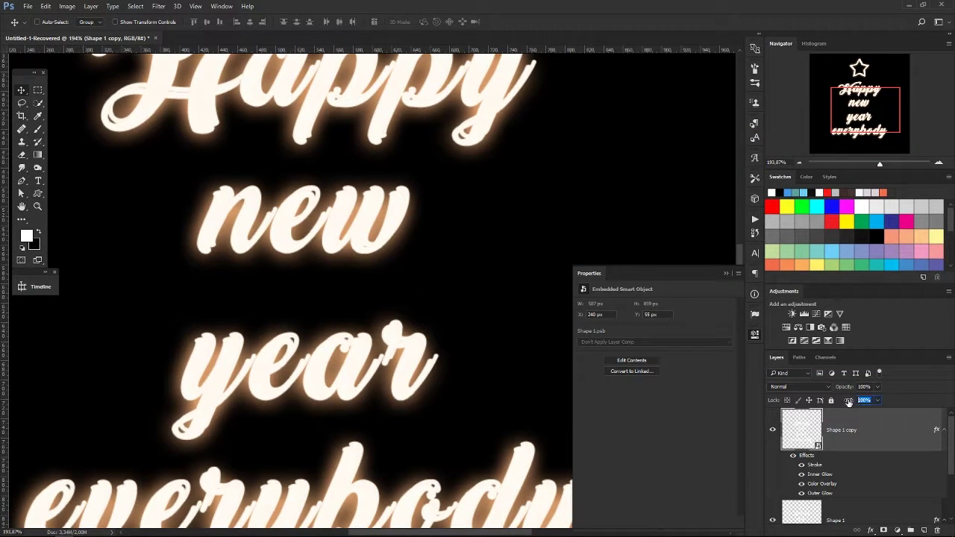
type("0")
key("Return")
Step: Delete the copy's Color Overlay effect and review its Inner Glow settings
scroll(245, 181, "up", 3)
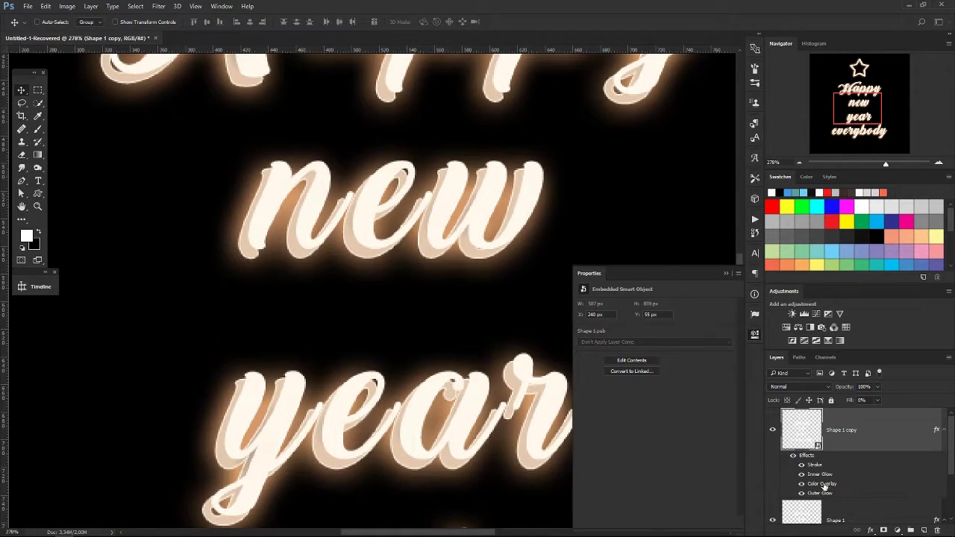
left_click_drag(824, 486, 937, 530)
scroll(469, 373, "up", 3)
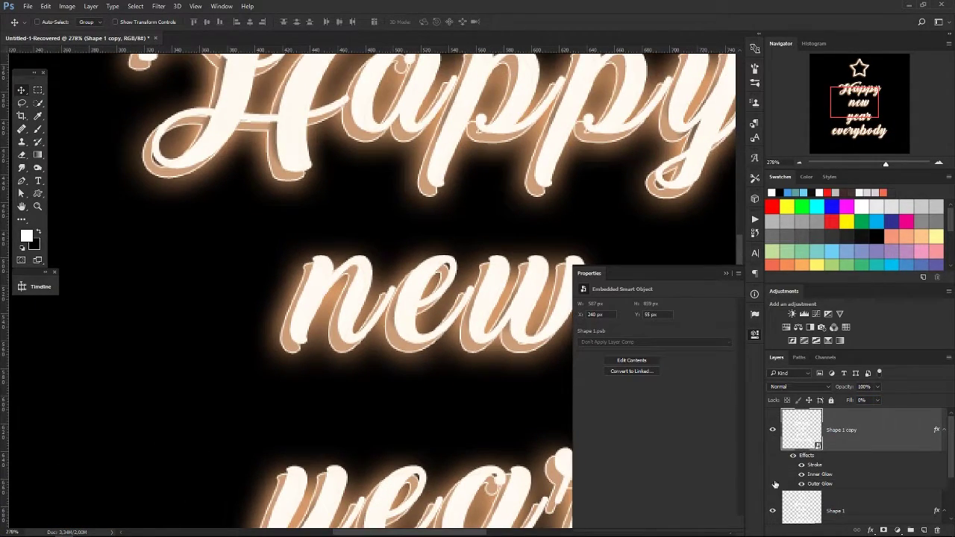
double_click(819, 475)
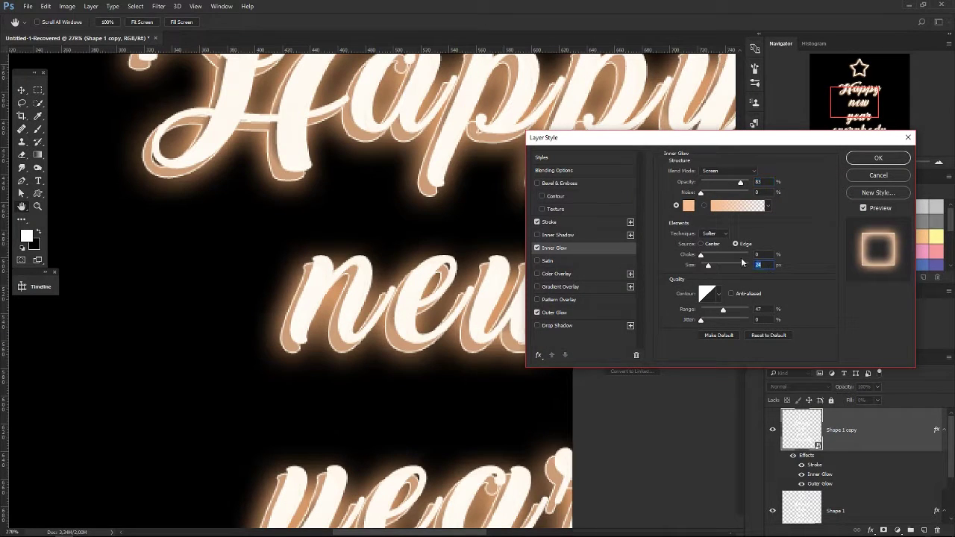
key("Return")
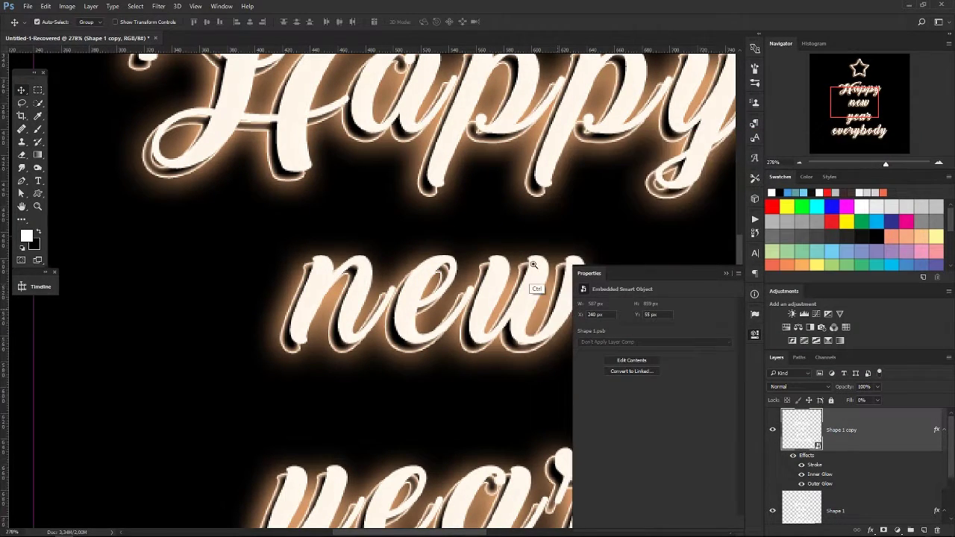
Step: Scroll through the Layers panel and inspect Shape 1's styles without changing them
scroll(443, 239, "down", 3)
scroll(352, 207, "up", 5)
scroll(373, 167, "up", 1)
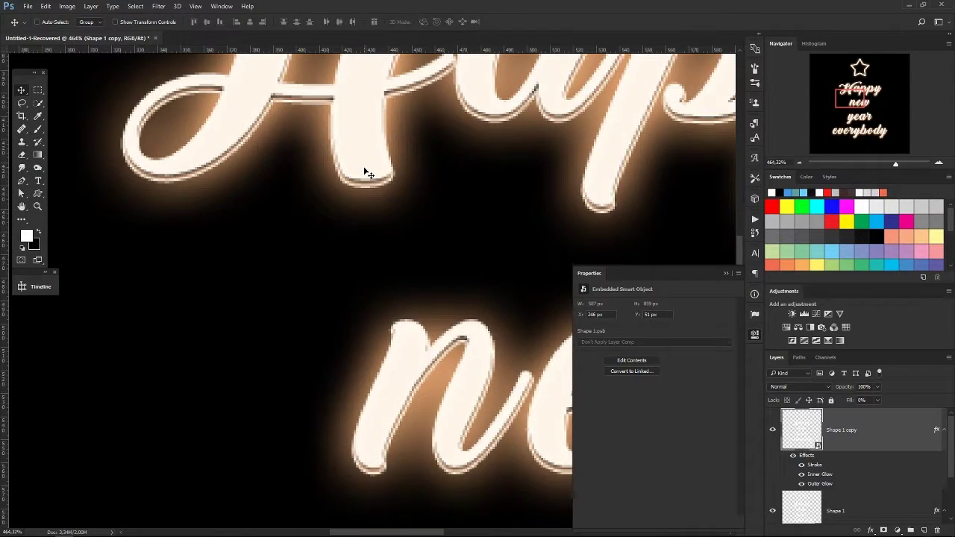
scroll(366, 171, "down", 2)
scroll(366, 168, "down", 2)
scroll(522, 250, "down", 1)
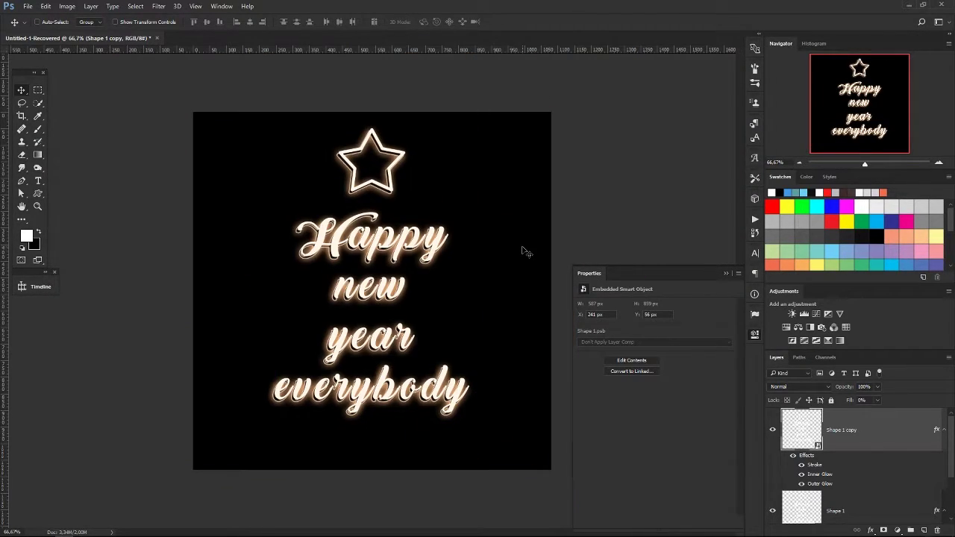
scroll(443, 305, "up", 3)
scroll(440, 316, "down", 1)
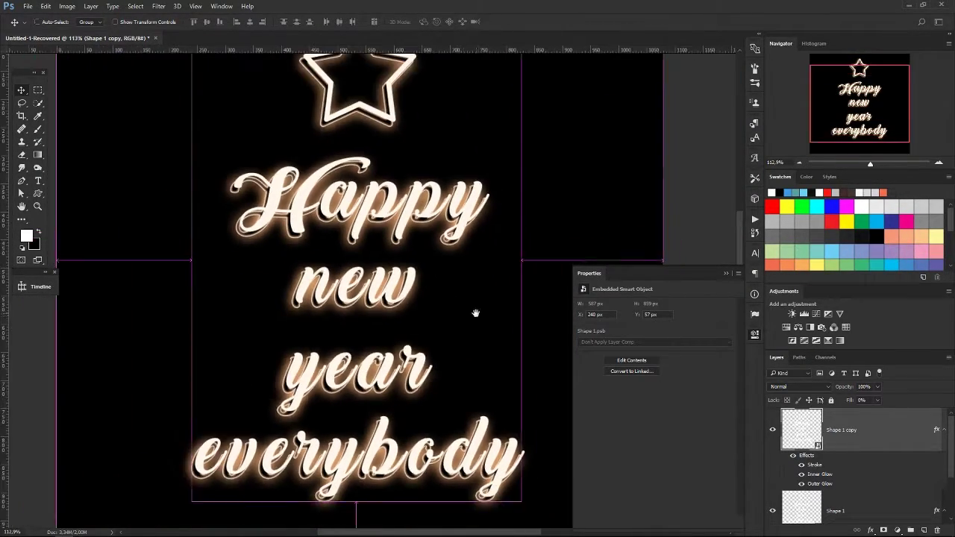
scroll(796, 478, "up", 2)
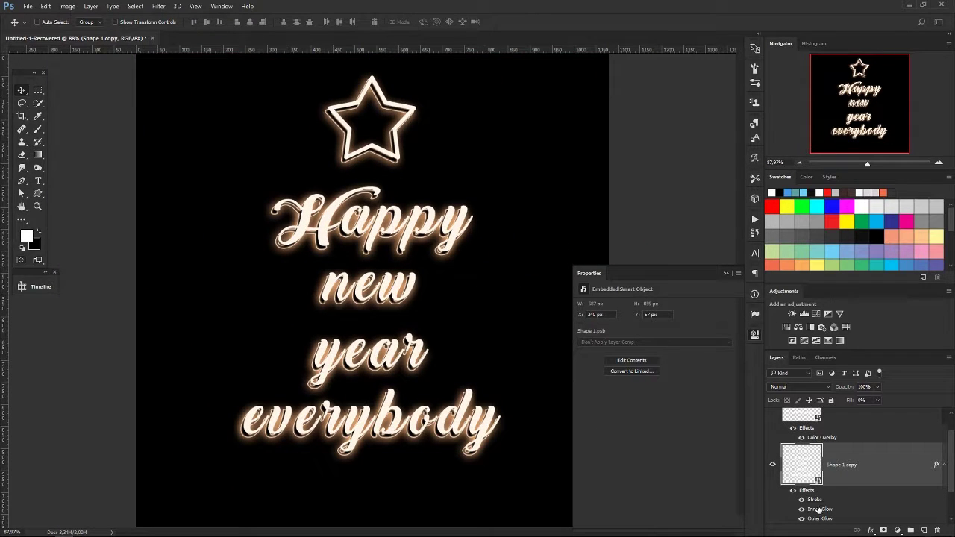
double_click(828, 439)
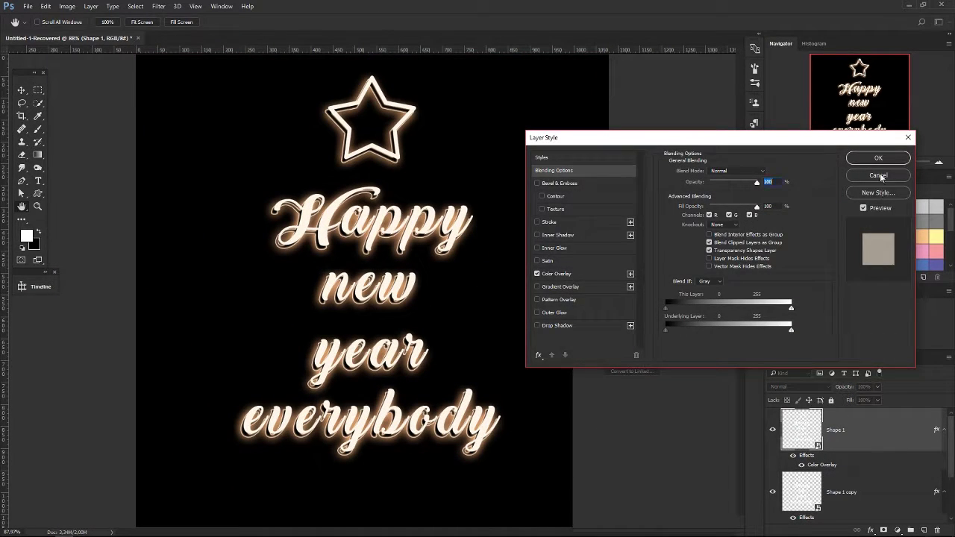
left_click(878, 176)
Step: Change the copy's Outer Glow colour to a deeper orange
scroll(858, 463, "down", 2)
double_click(820, 484)
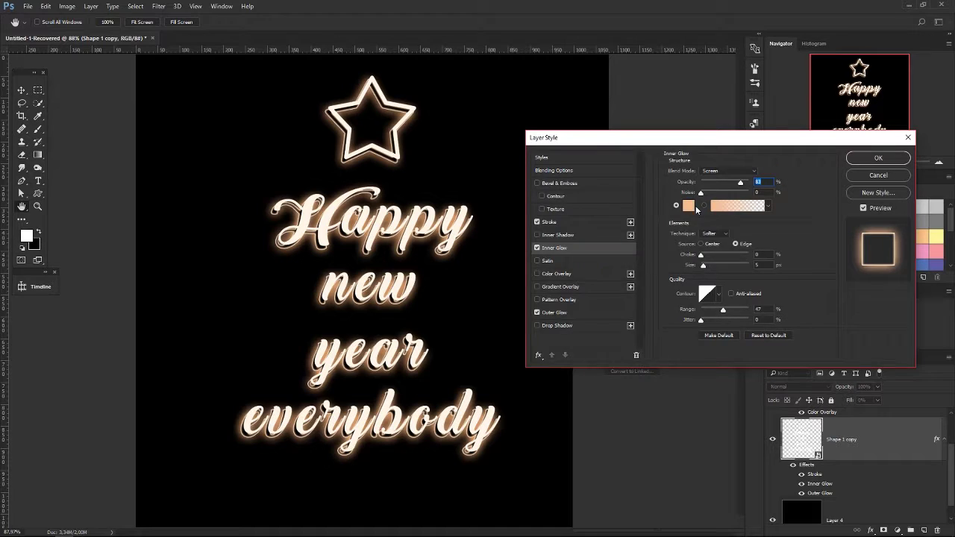
left_click(696, 210)
key("Return")
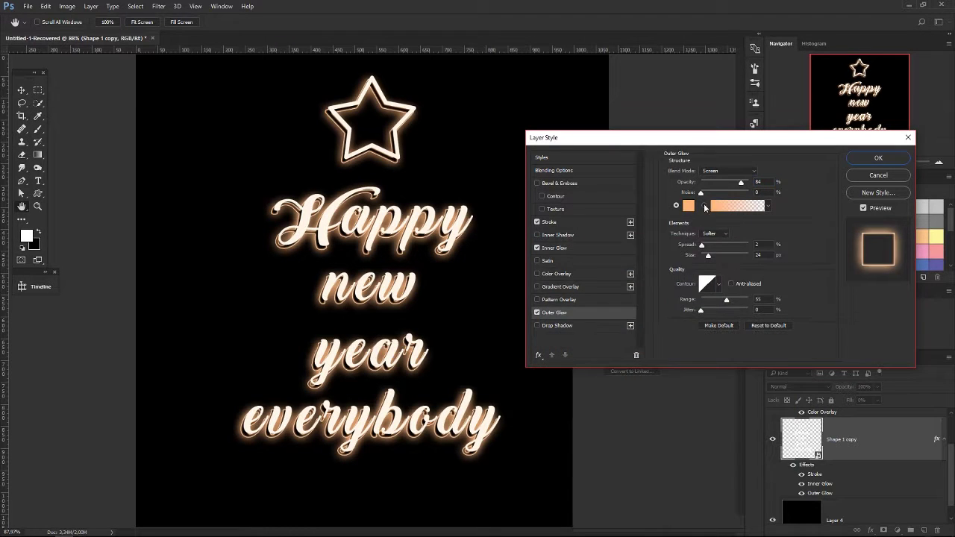
left_click(688, 206)
left_click(761, 267)
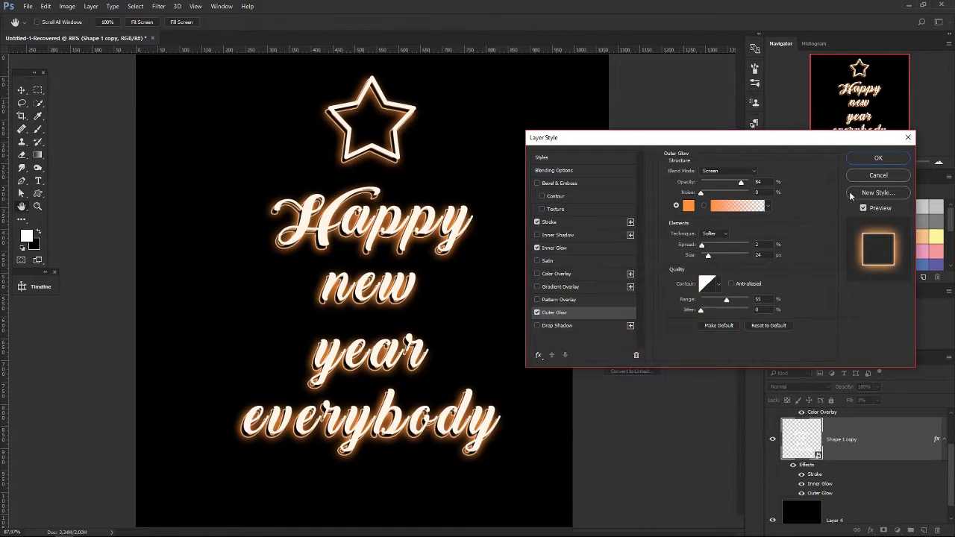
left_click(866, 159)
Step: Add a new empty layer at the top of the layer stack
key("ctrl+0")
scroll(925, 443, "down", 1)
left_click(924, 530)
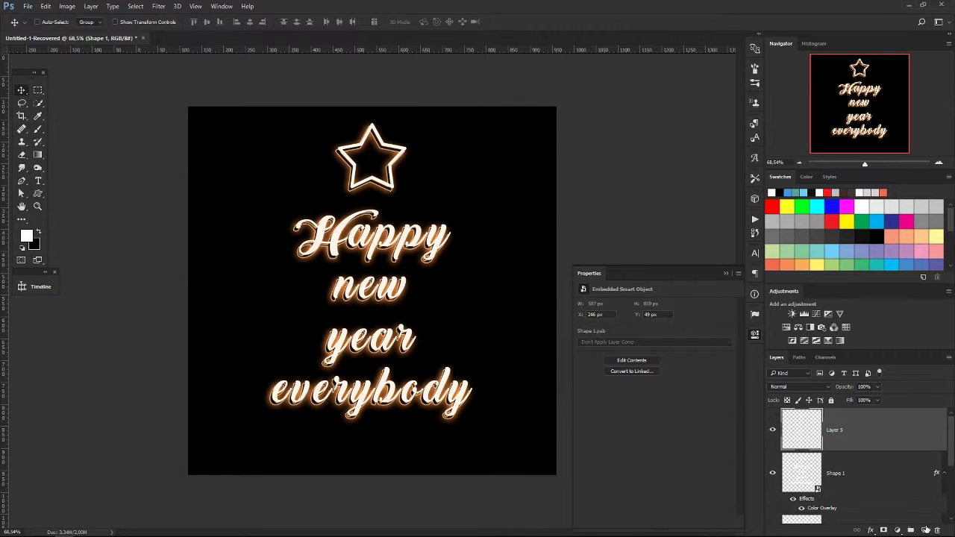
left_click(38, 193)
Step: Draw a white-filled square near the poster's top-left corner
right_click(43, 195)
left_click(75, 196)
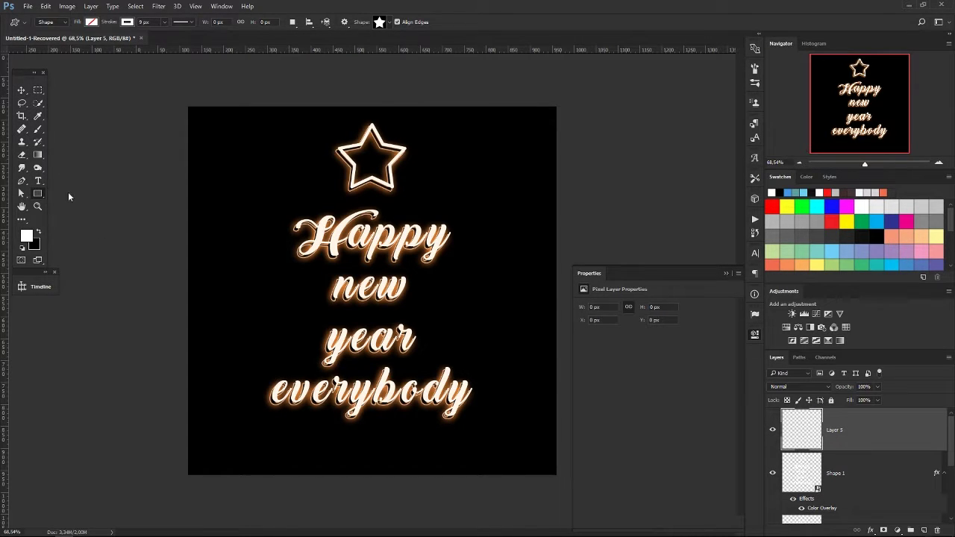
left_click_drag(200, 139, 239, 177)
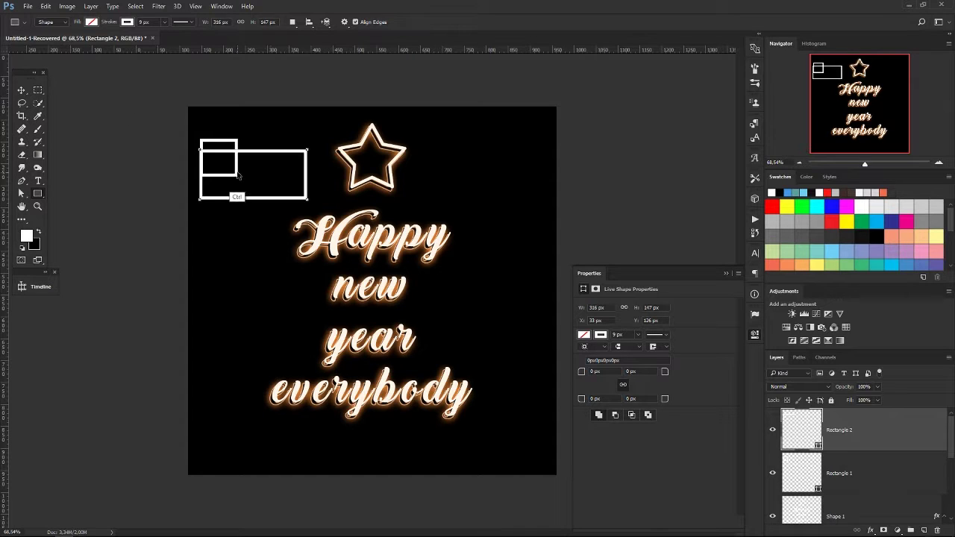
scroll(219, 156, "up", 5)
left_click(91, 21)
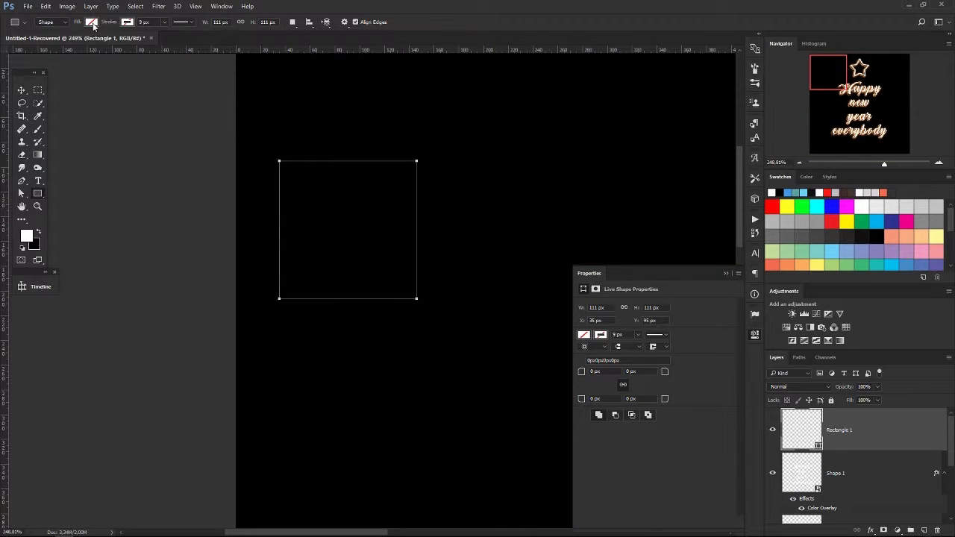
left_click(91, 21)
left_click(43, 73)
Step: Add anchor points and bend each side of the square inward into curves
key("p")
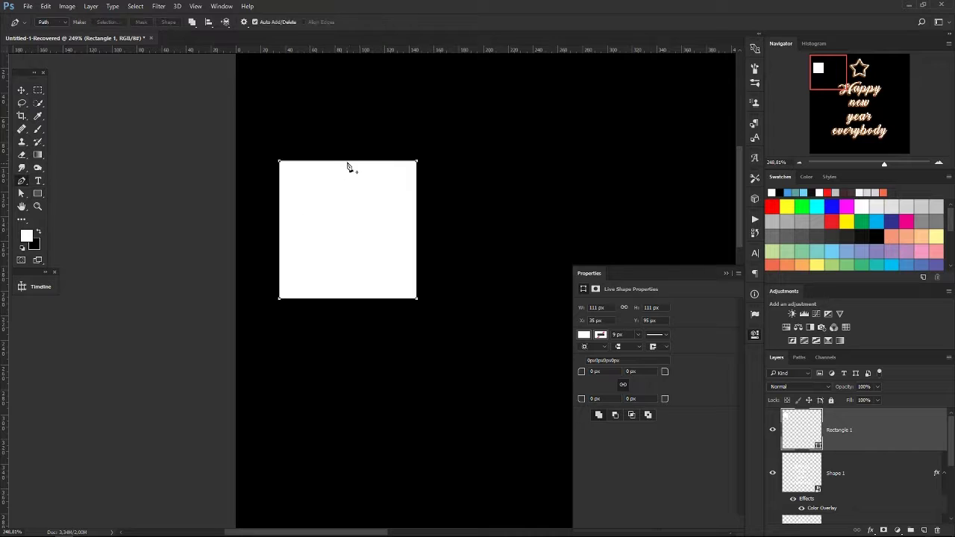
left_click(349, 161)
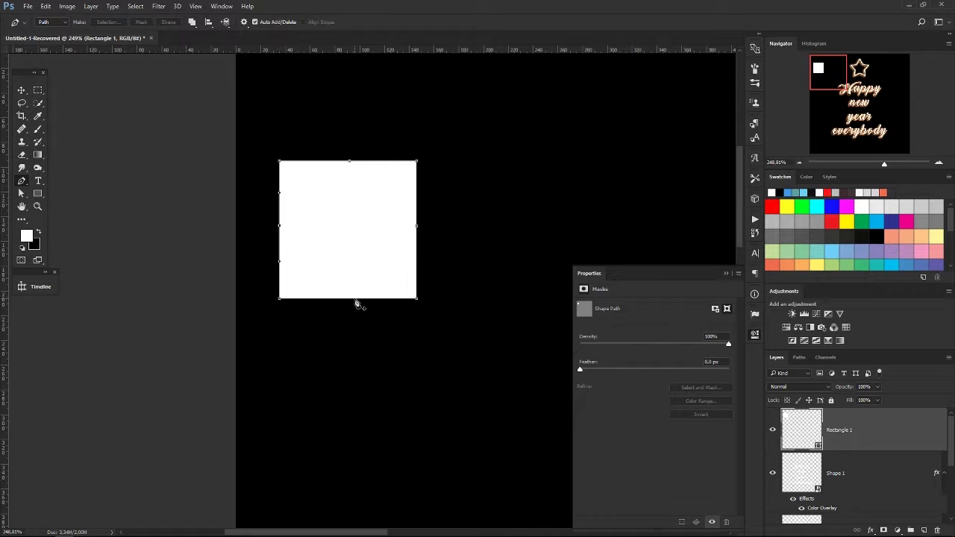
left_click_drag(348, 300, 346, 254)
left_click_drag(279, 224, 315, 225)
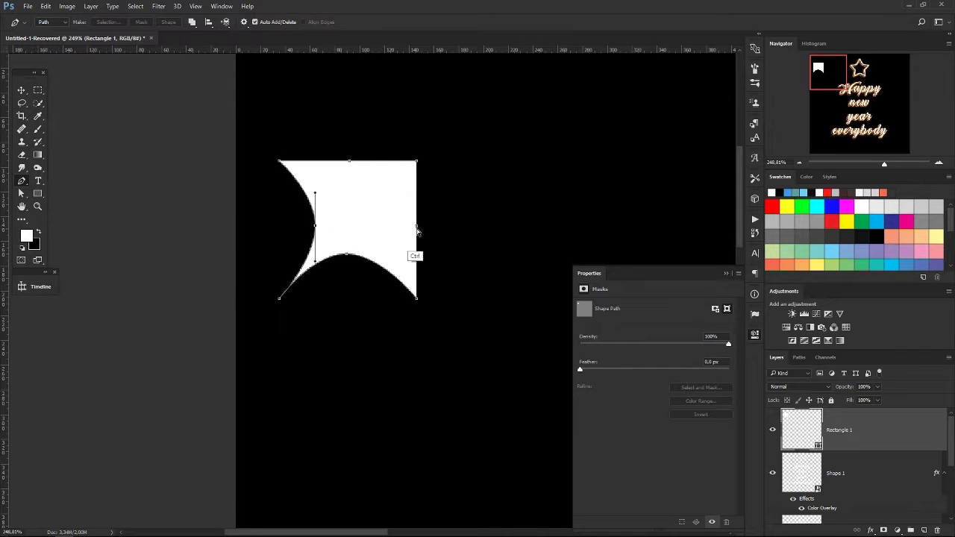
left_click_drag(417, 230, 372, 227)
mouse_move(350, 161)
left_mouse_down()
mouse_move(351, 192)
mouse_move(349, 161)
left_mouse_up()
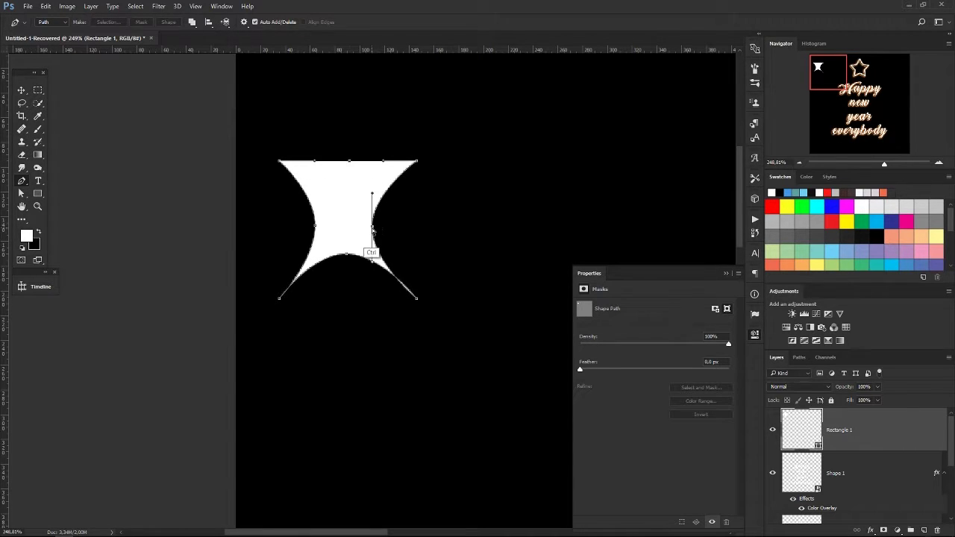
left_click_drag(372, 228, 385, 226)
left_click_drag(355, 161, 355, 185)
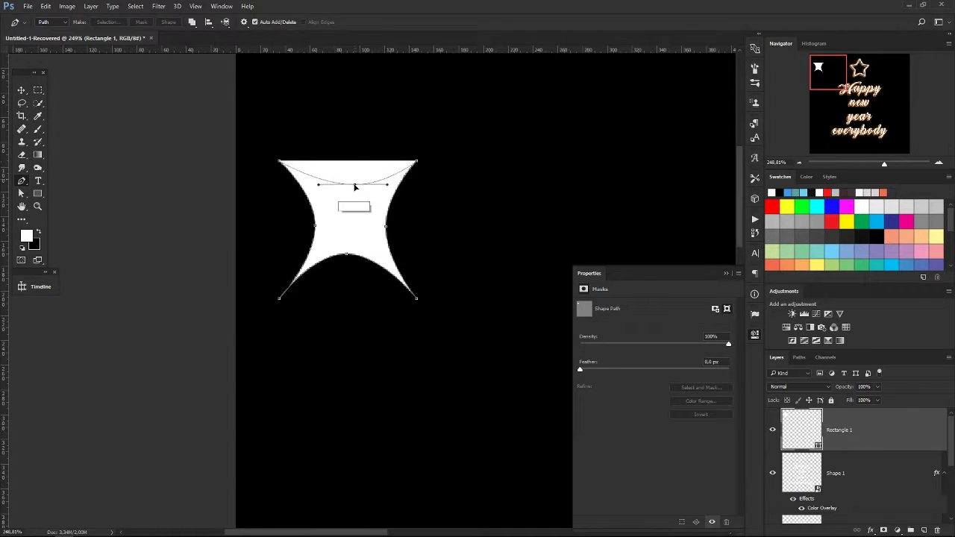
Step: Rotate the curved shape 45 degrees into a four-pointed sparkle
key("ctrl+t")
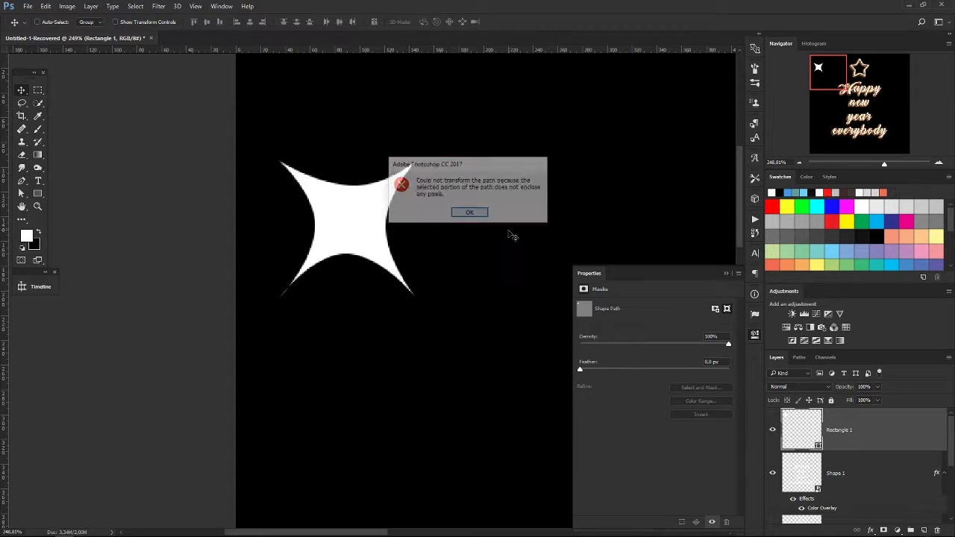
key("Return")
left_click_drag(515, 238, 442, 135)
key("Return")
key("ctrl+0")
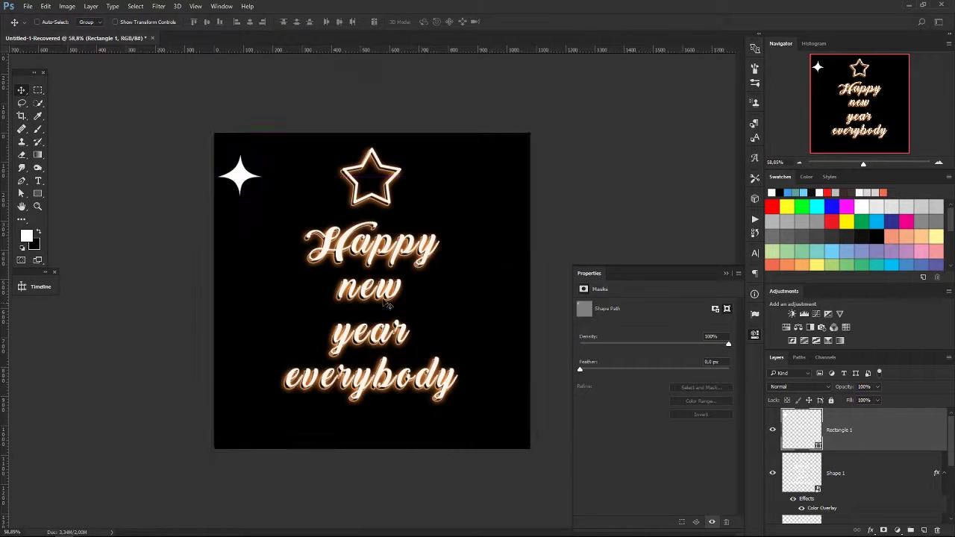
scroll(246, 186, "up", 5)
Step: Even out the sparkle's lower-right and left curved edges with Direct Selection
scroll(328, 270, "up", 3)
left_click_drag(328, 270, 397, 279)
key("a")
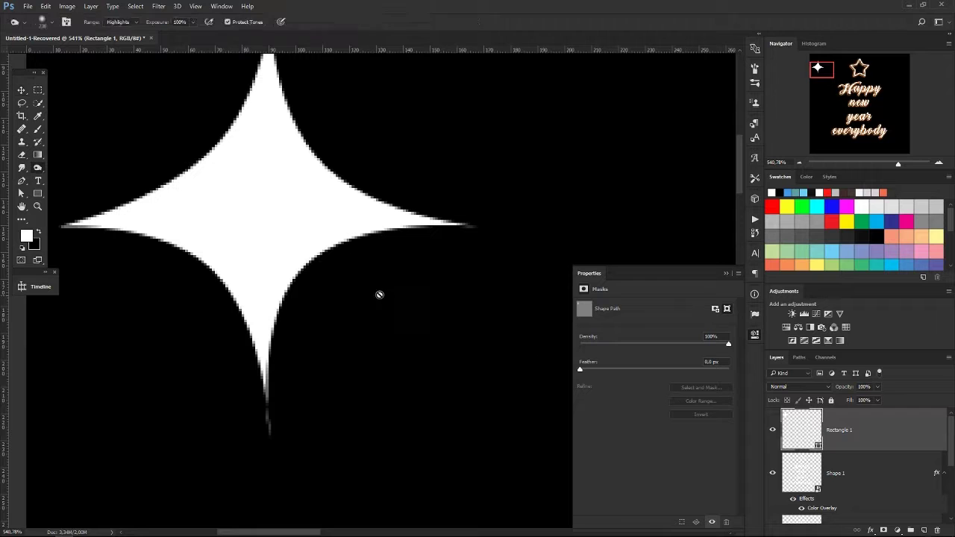
left_click_drag(304, 264, 320, 273)
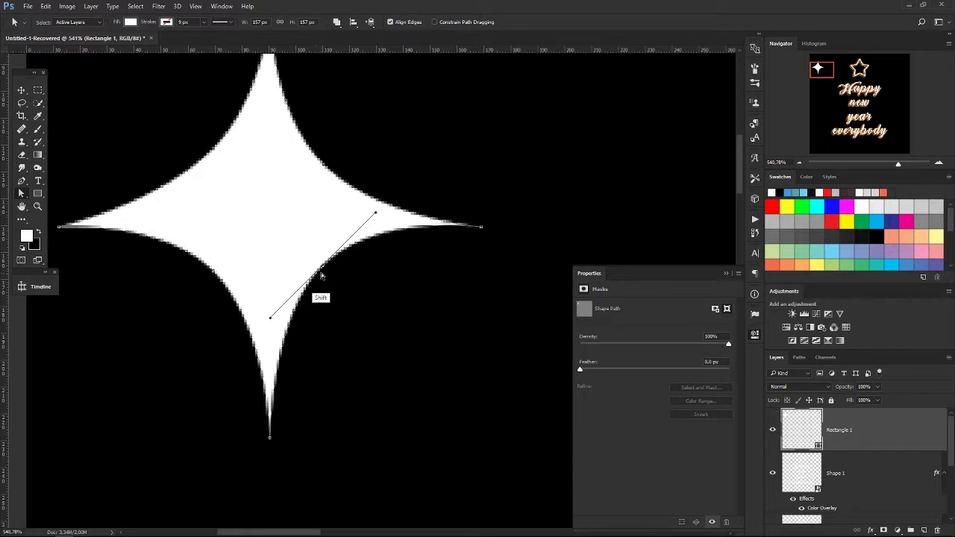
scroll(288, 309, "up", 3)
scroll(356, 308, "down", 5)
left_click_drag(405, 292, 565, 256)
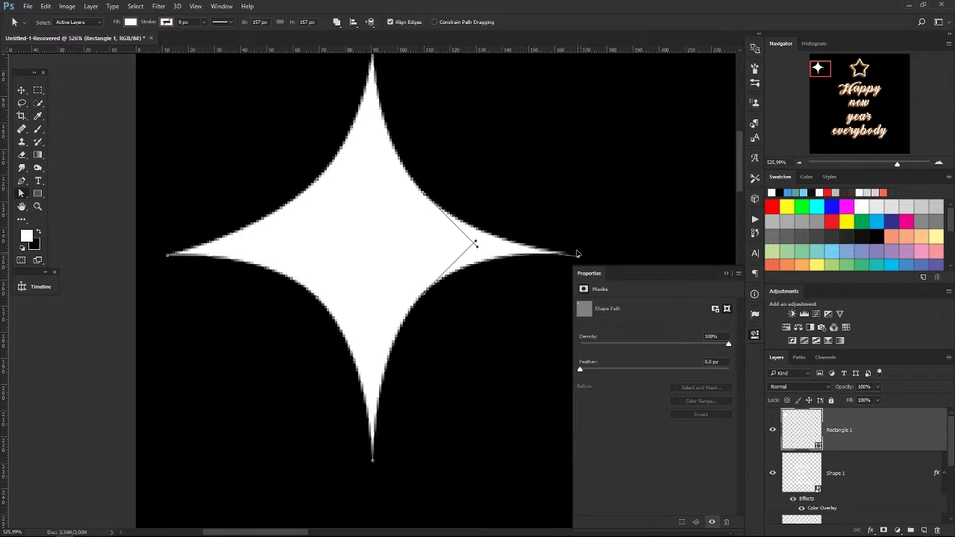
left_click(168, 256)
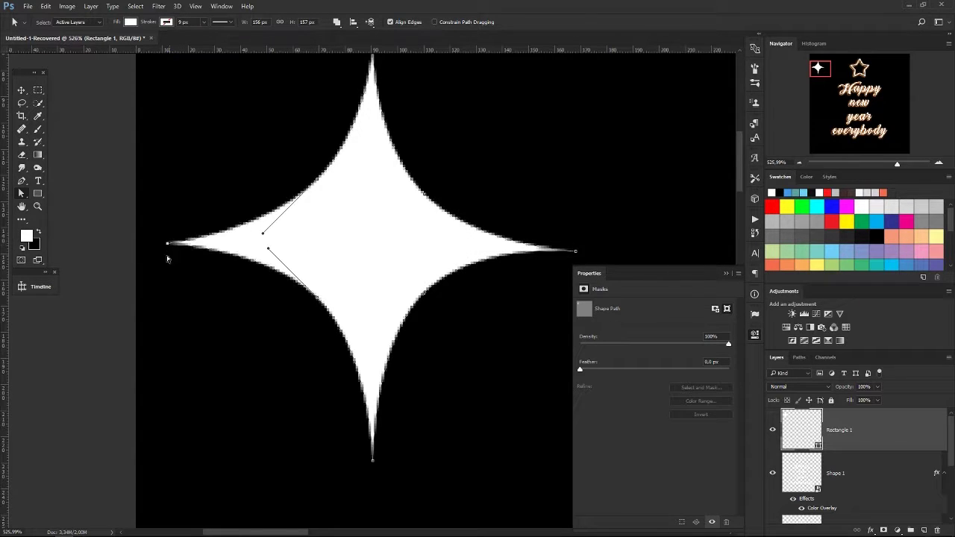
left_click_drag(150, 269, 117, 273)
Step: Scale the sparkle down to a small accent near the top-left corner
scroll(120, 324, "down", 5)
key("ctrl+t")
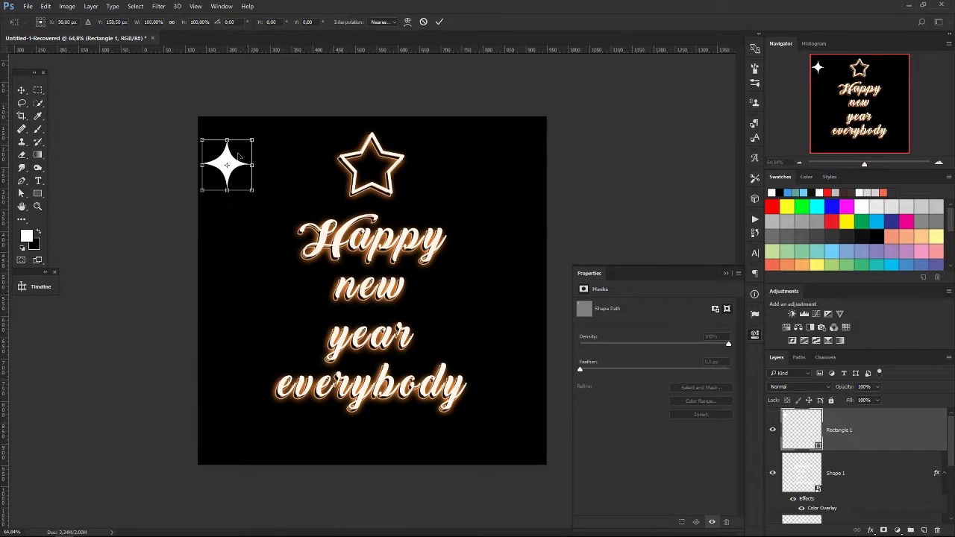
left_click_drag(249, 139, 237, 157)
key("Return")
Step: Fill the sparkle shape with black (000000) and define it as a brush preset
double_click(819, 446)
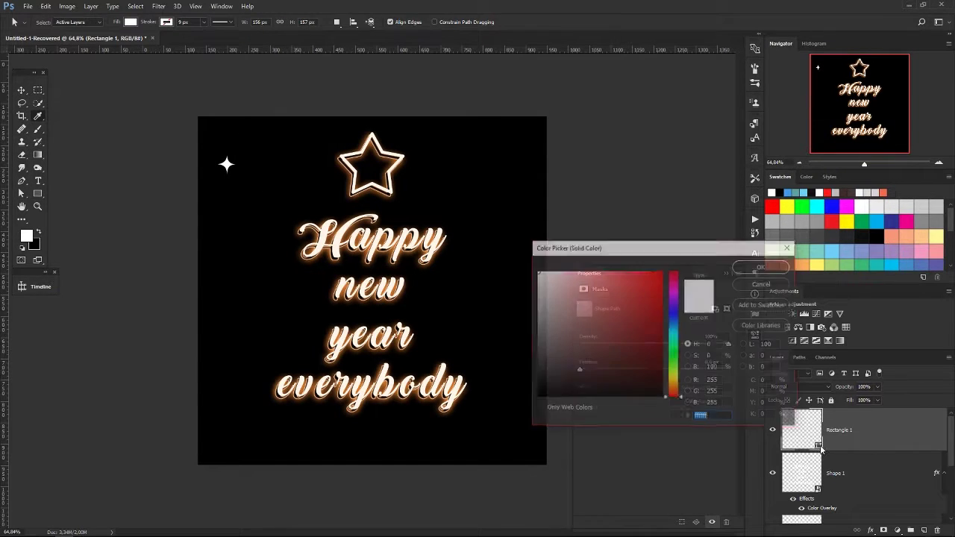
type("000000")
left_click(762, 266)
key("b")
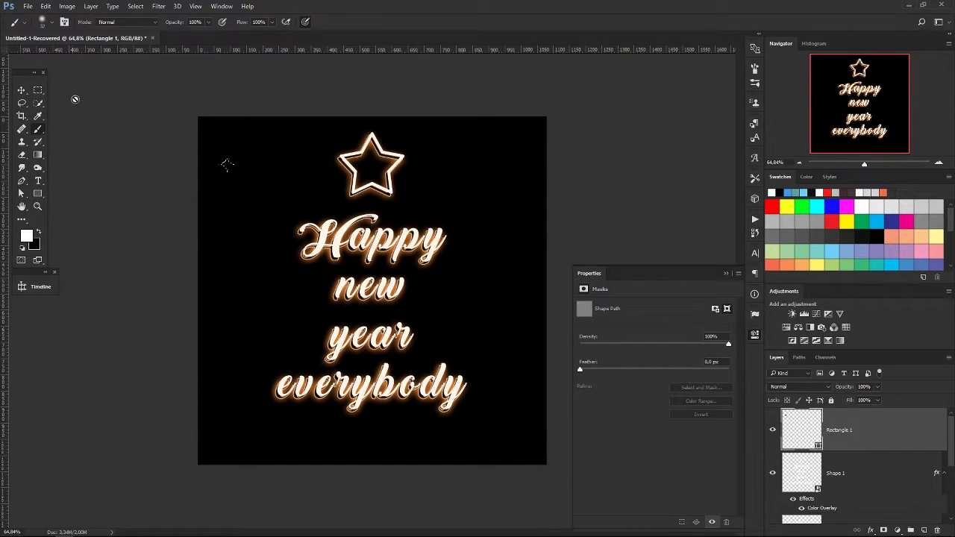
key("alt+e")
key("b")
key("Return")
Step: Hide the sparkle shape, add a new layer, and set the brush's spacing, scattering and shape dynamics
left_click(772, 440)
key("ctrl+shift+alt+n")
right_click(272, 192)
key("Escape")
key("F5")
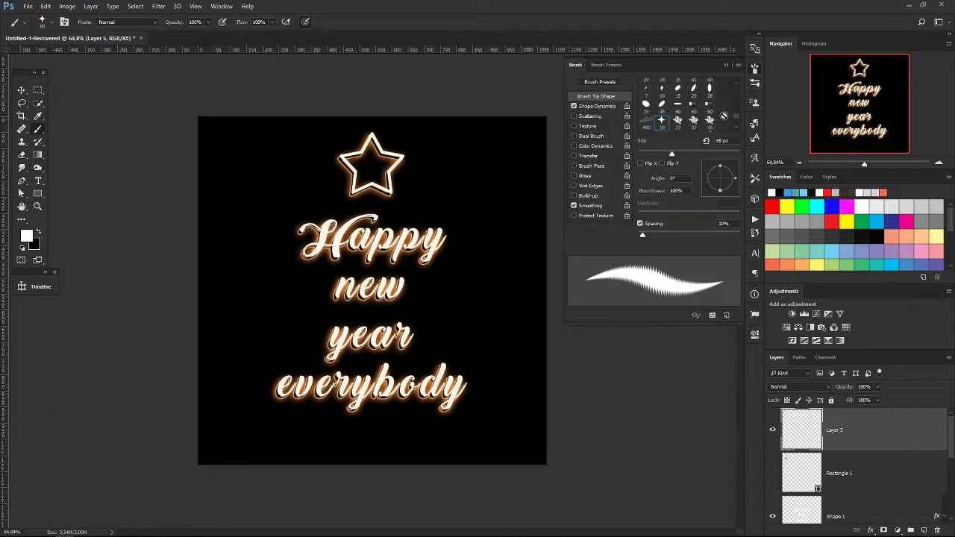
left_click(719, 236)
left_click(593, 117)
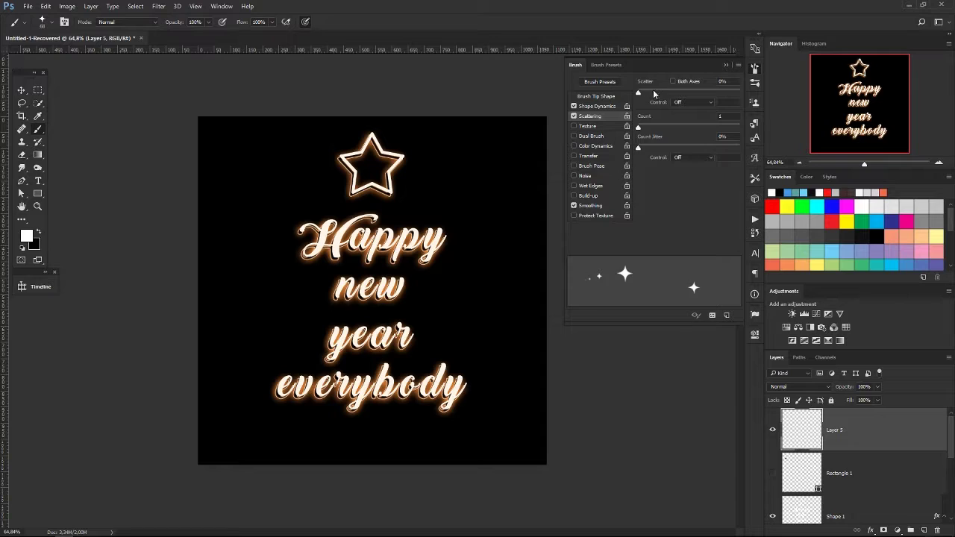
left_click(611, 107)
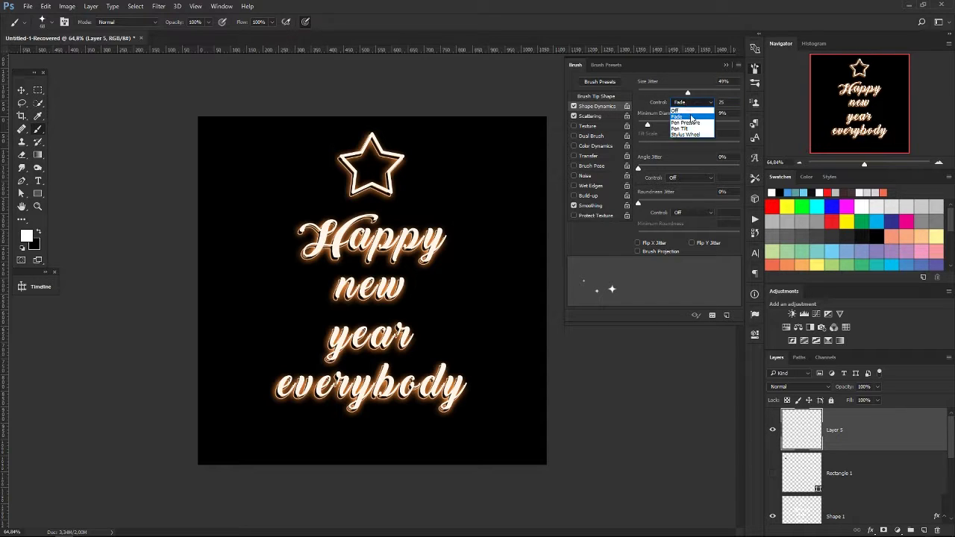
left_click(676, 111)
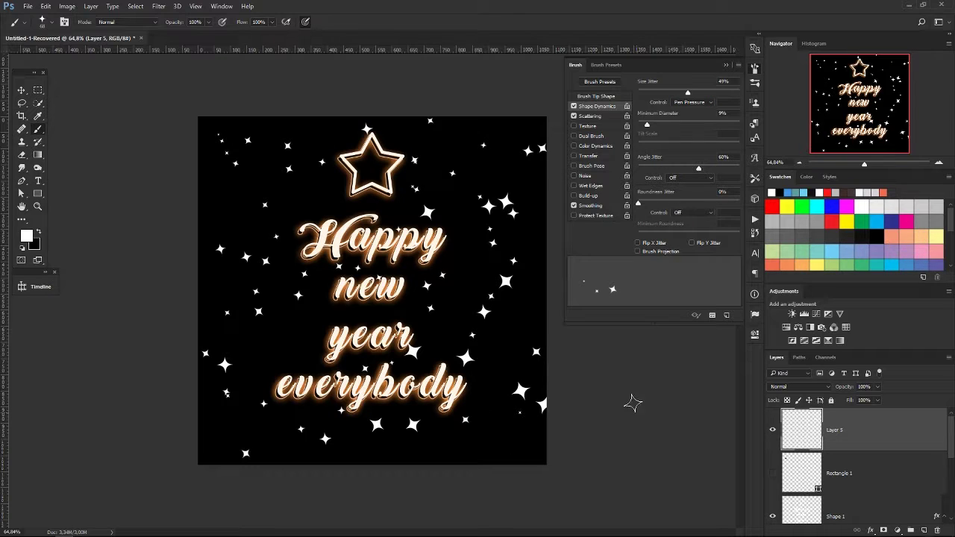
Step: Move the sparkle layer just above Layer 4 and fade it to 8% opacity
left_click_drag(876, 439, 862, 461)
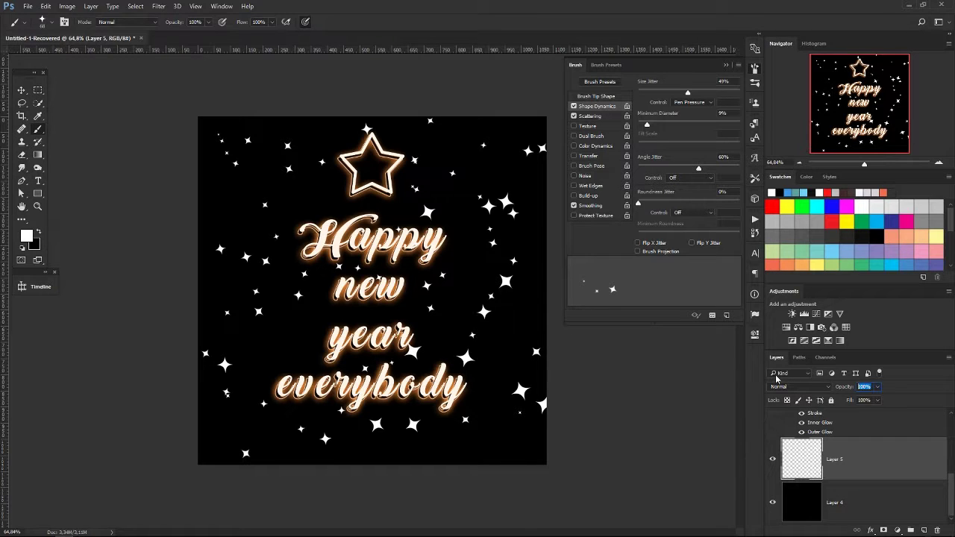
type("0")
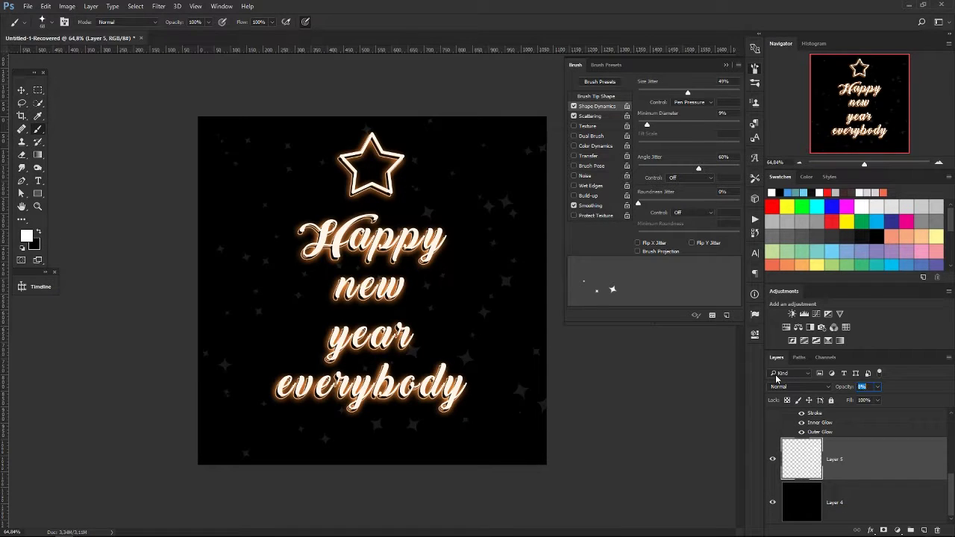
type("6")
key("Return")
scroll(496, 305, "up", 2)
scroll(522, 308, "up", 2)
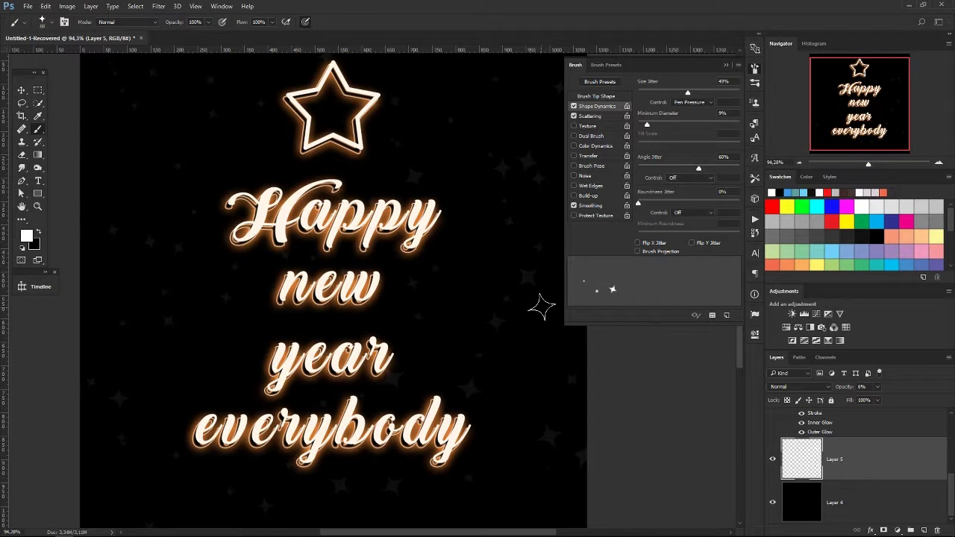
key("v")
key("7")
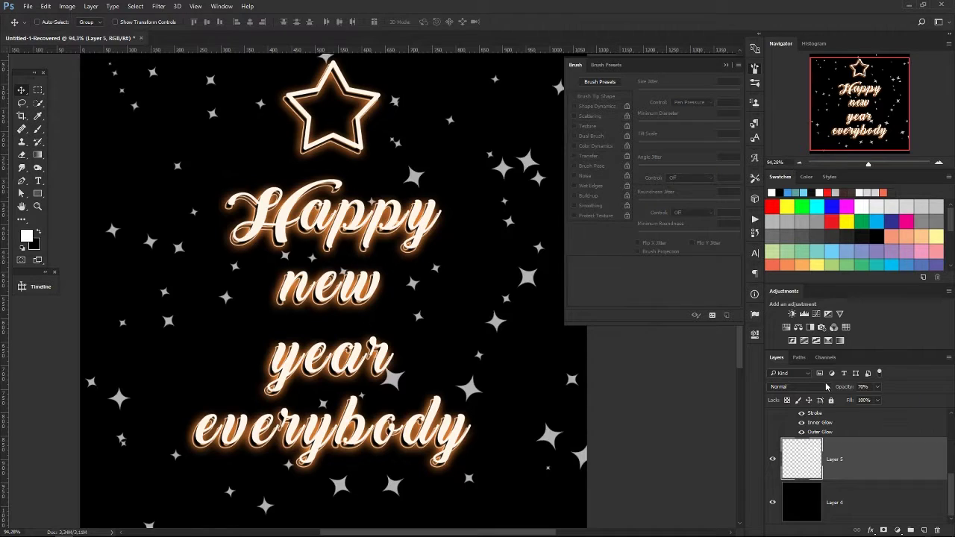
key("0")
key("8")
key("ctrl+minus")
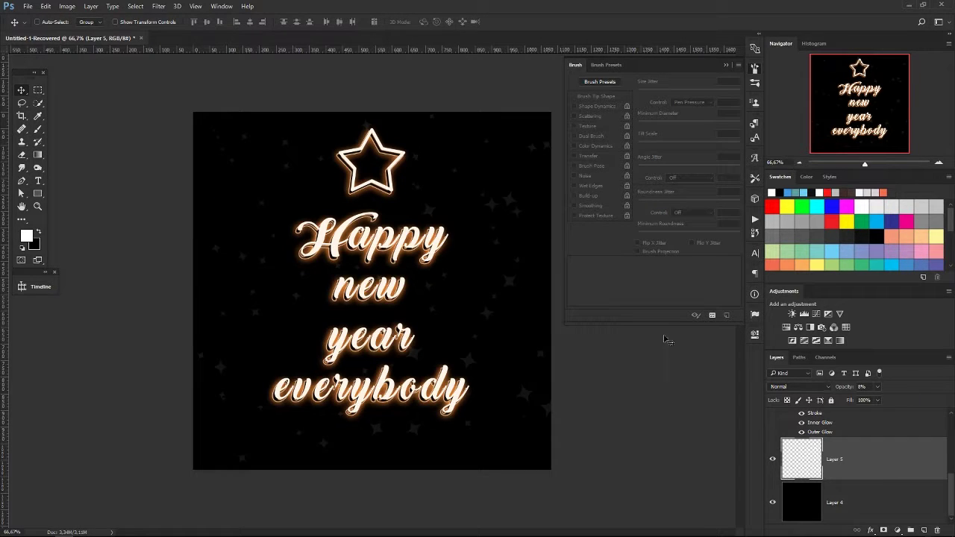
Step: On a new layer, choose a bristle brush tip and paint a white swirl left of the star
left_click(924, 530)
key("b")
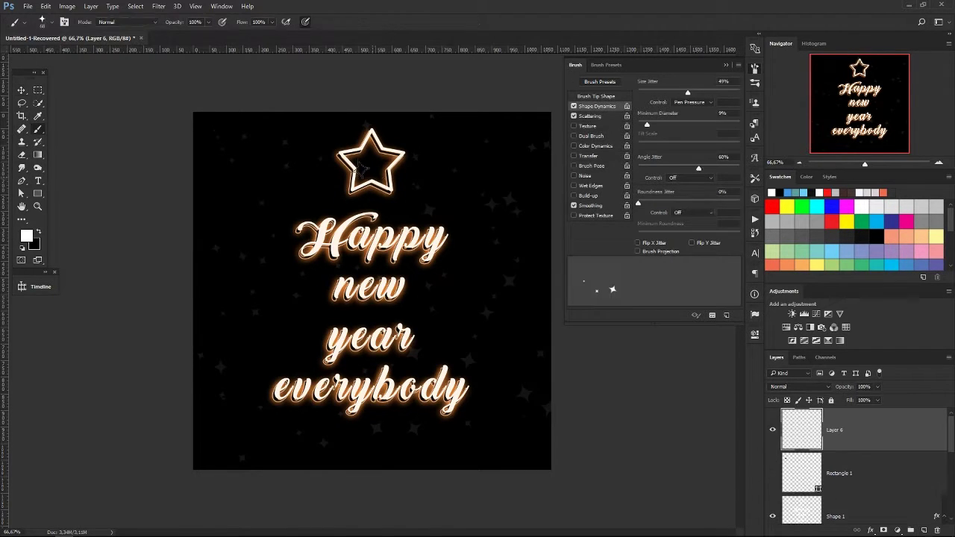
left_click(50, 22)
left_click_drag(119, 190, 102, 139)
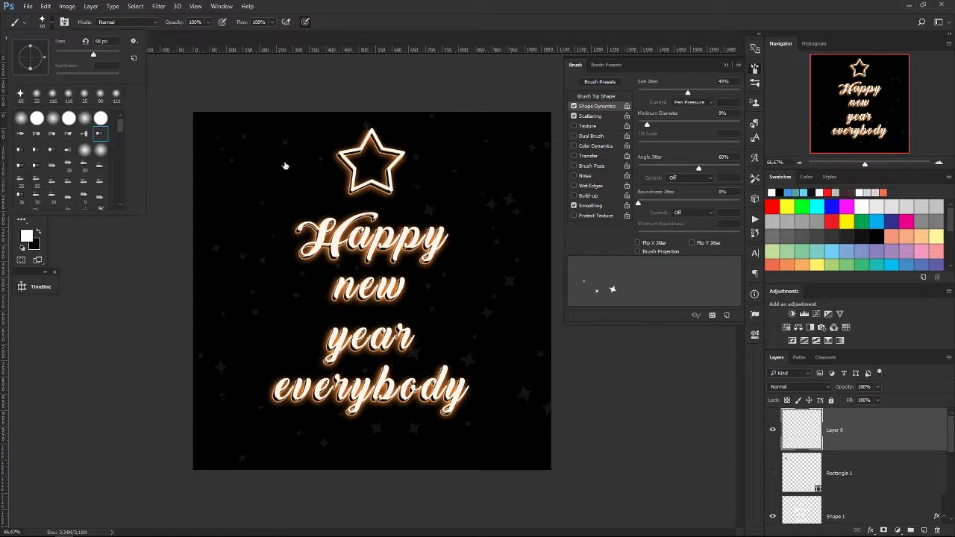
key("Return")
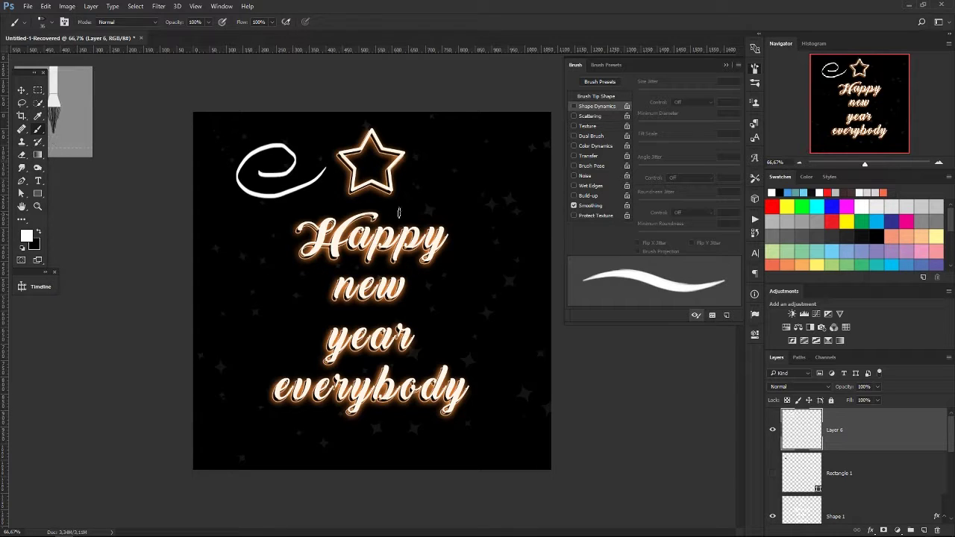
scroll(265, 173, "up", 3)
key("ctrl+z")
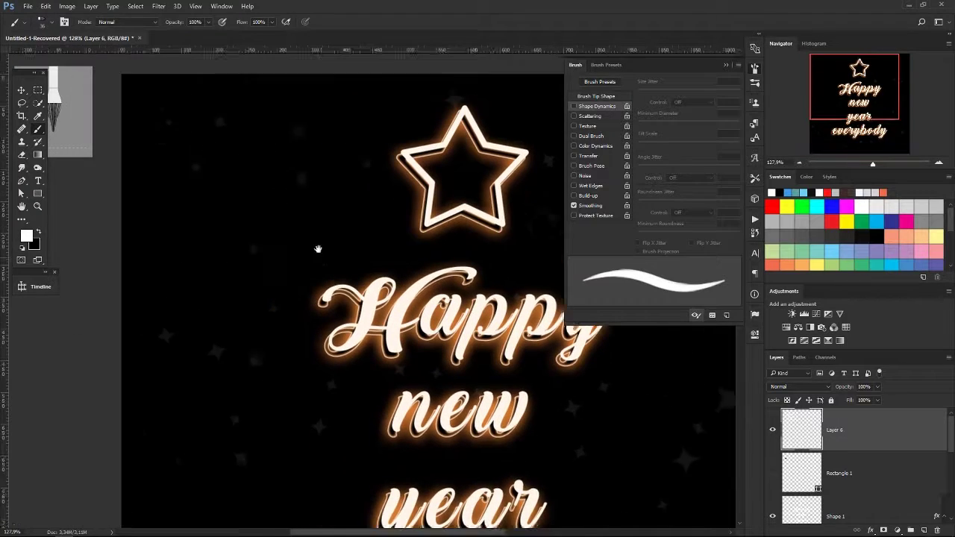
left_click_drag(368, 171, 239, 183)
scroll(393, 227, "right", 2)
scroll(394, 227, "up", 1)
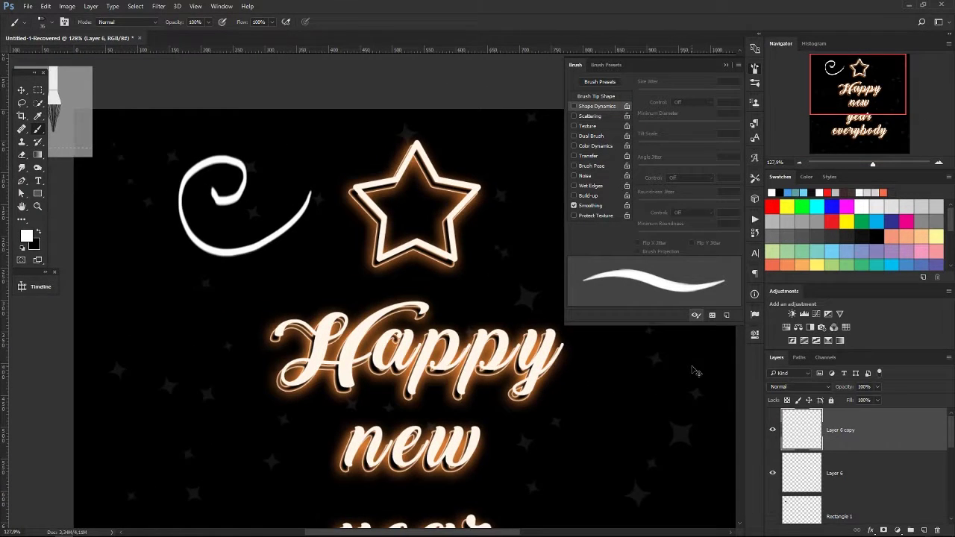
Step: Duplicate the swirl, flip it horizontally, and move the copy to the star's right
key("ctrl+alt+t")
right_click(405, 273)
left_click(522, 426)
left_click_drag(288, 270, 535, 267)
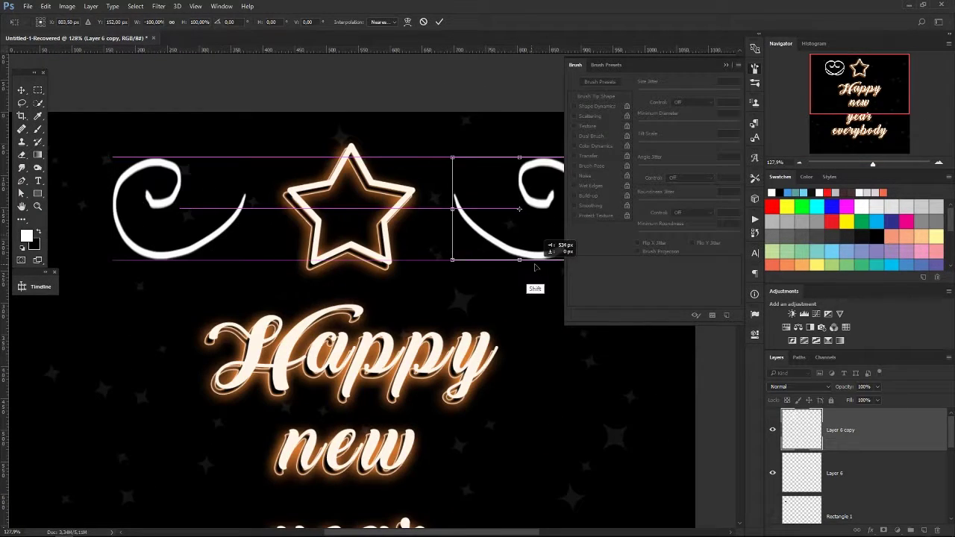
key("Return")
Step: Group both swirl layers into Group 1 and give the group a Color Overlay style
left_click(859, 473, "shift")
key("ctrl+g")
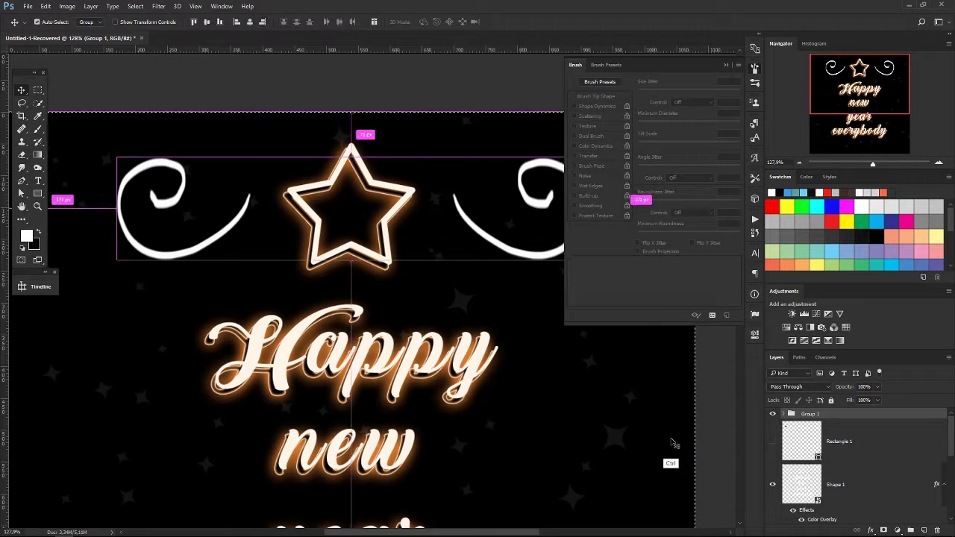
double_click(891, 418)
left_click(616, 274)
key("Return")
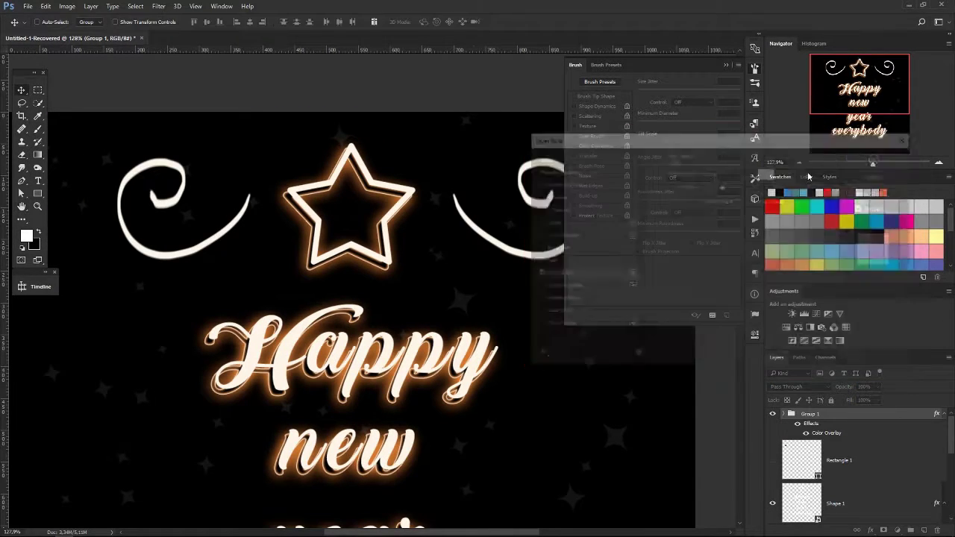
key("ctrl+0")
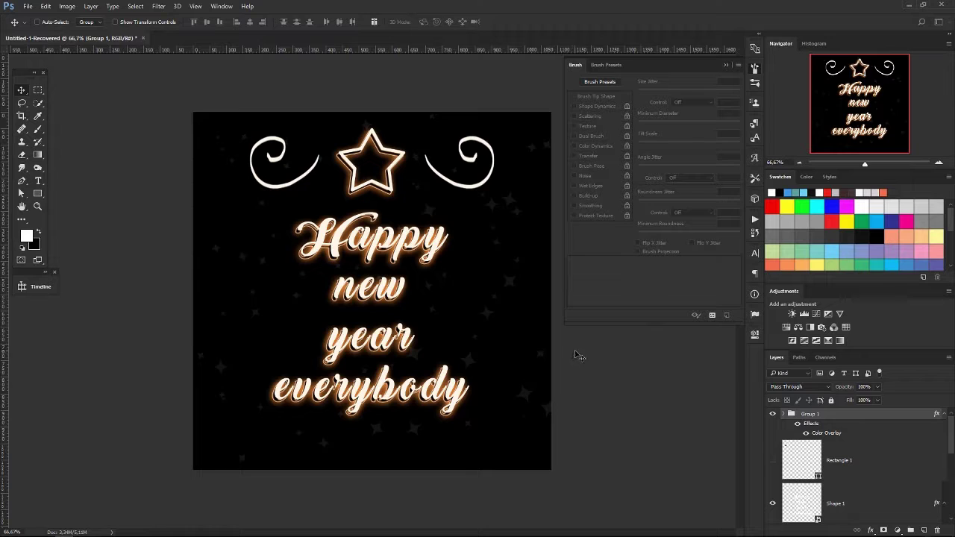